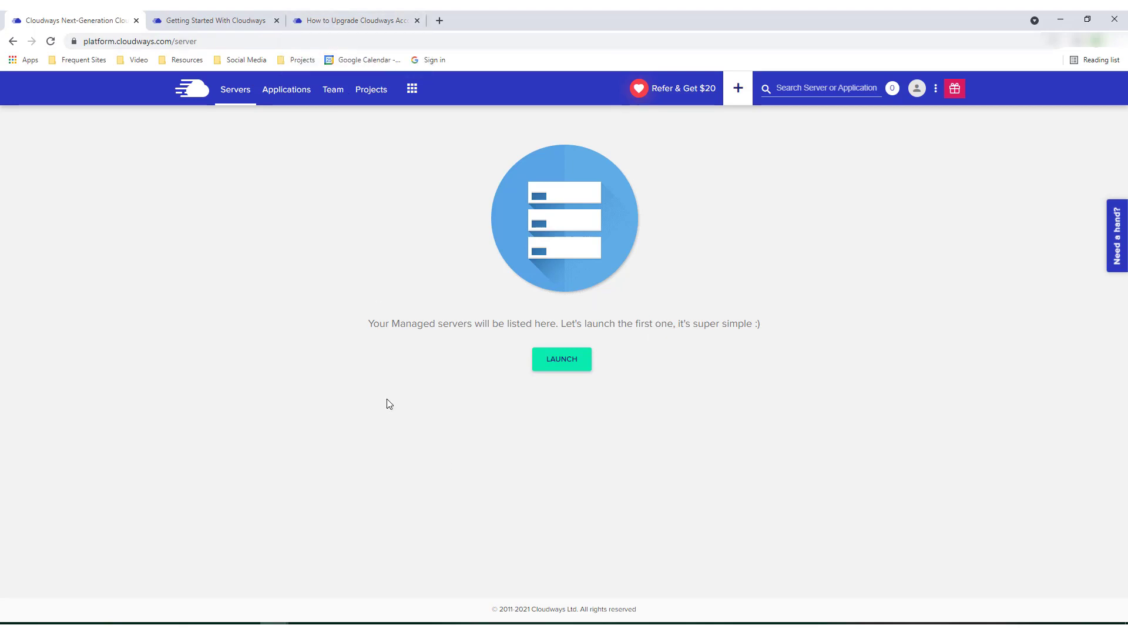
Step: Read the free trial terms in the trial-to-full upgrade article and browse its linked features page in a separate tab
{"action": "left_click", "coordinate": [360, 20]}
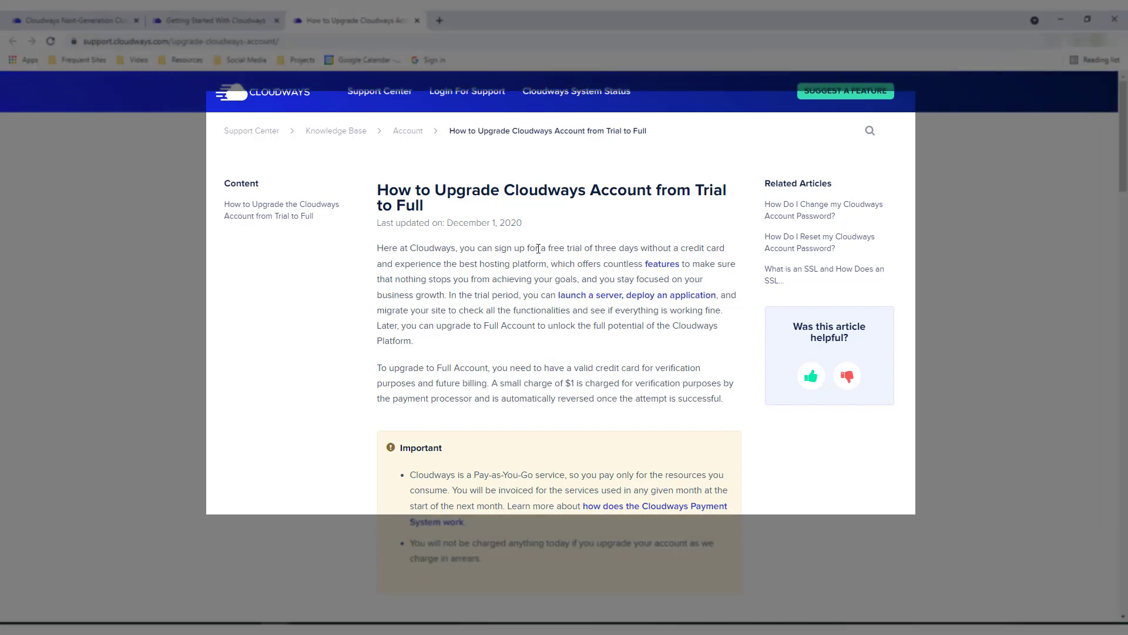
{"action": "left_click_drag", "start_coordinate": [559, 248], "coordinate": [638, 245]}
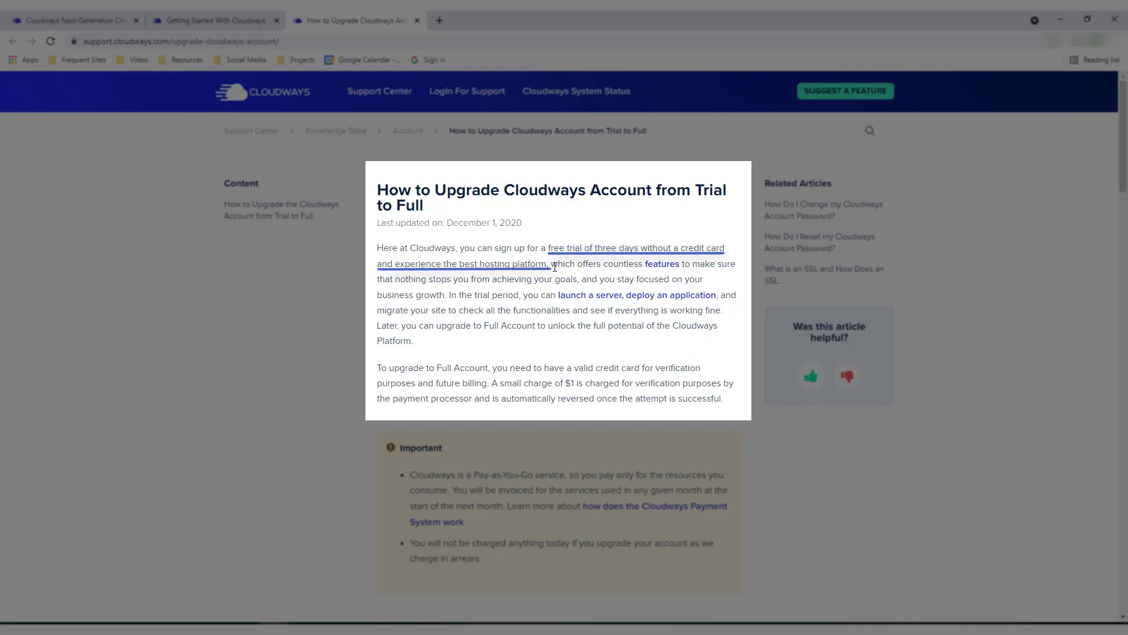
{"action": "right_click", "coordinate": [662, 266]}
{"action": "left_click", "coordinate": [699, 274]}
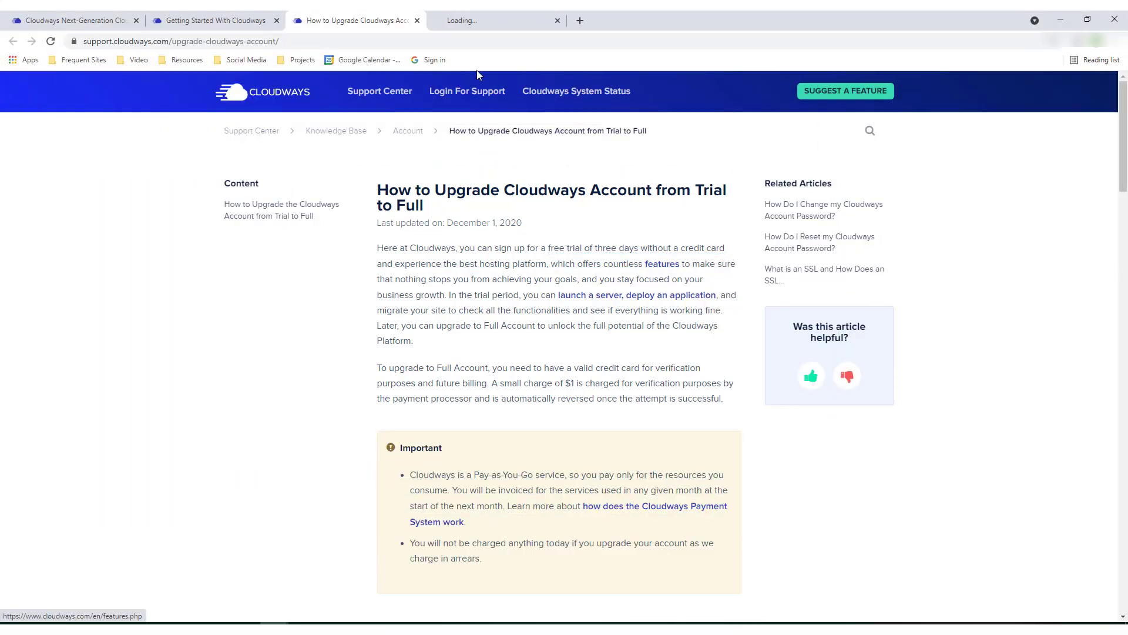
{"action": "left_click", "coordinate": [497, 20]}
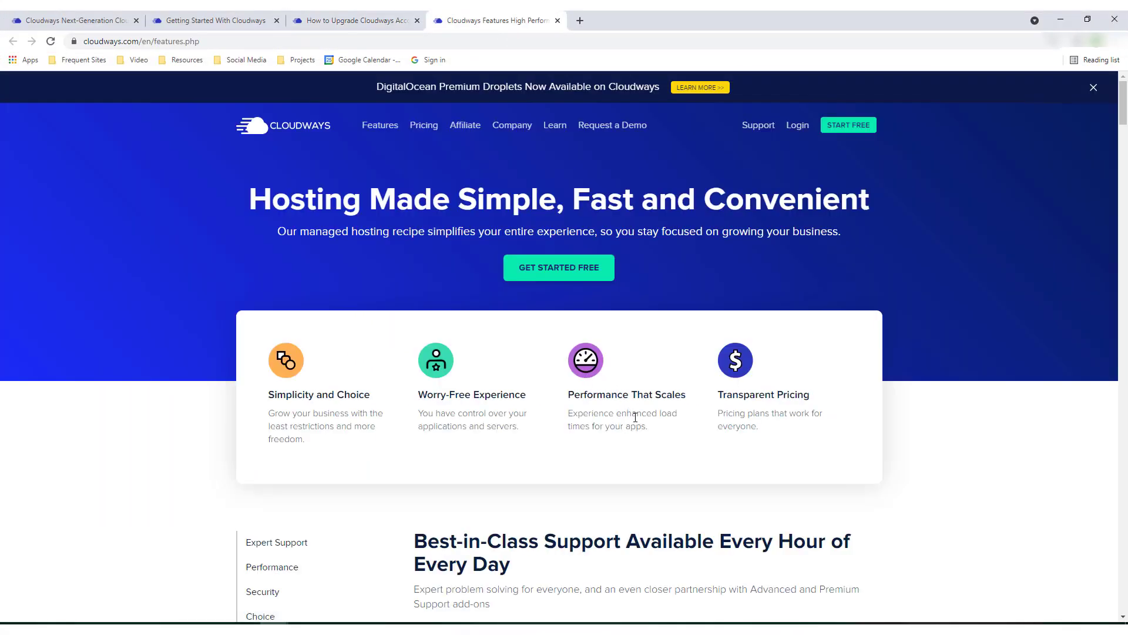
{"action": "scroll", "coordinate": [635, 418], "scroll_direction": "down", "scroll_amount": 9}
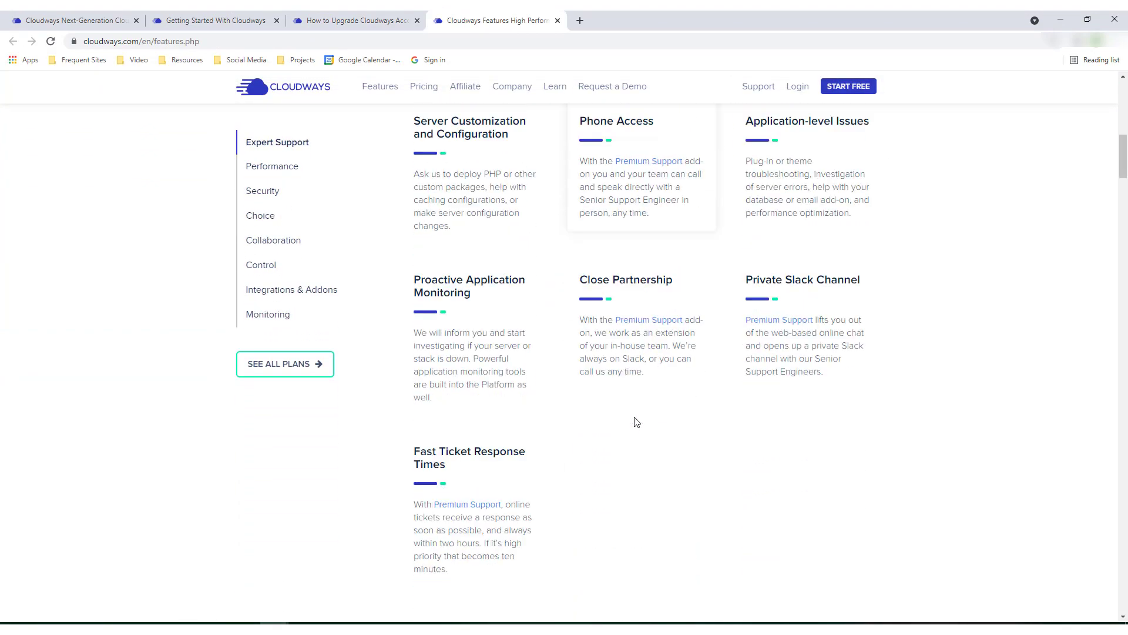
{"action": "scroll", "coordinate": [636, 421], "scroll_direction": "down", "scroll_amount": 15}
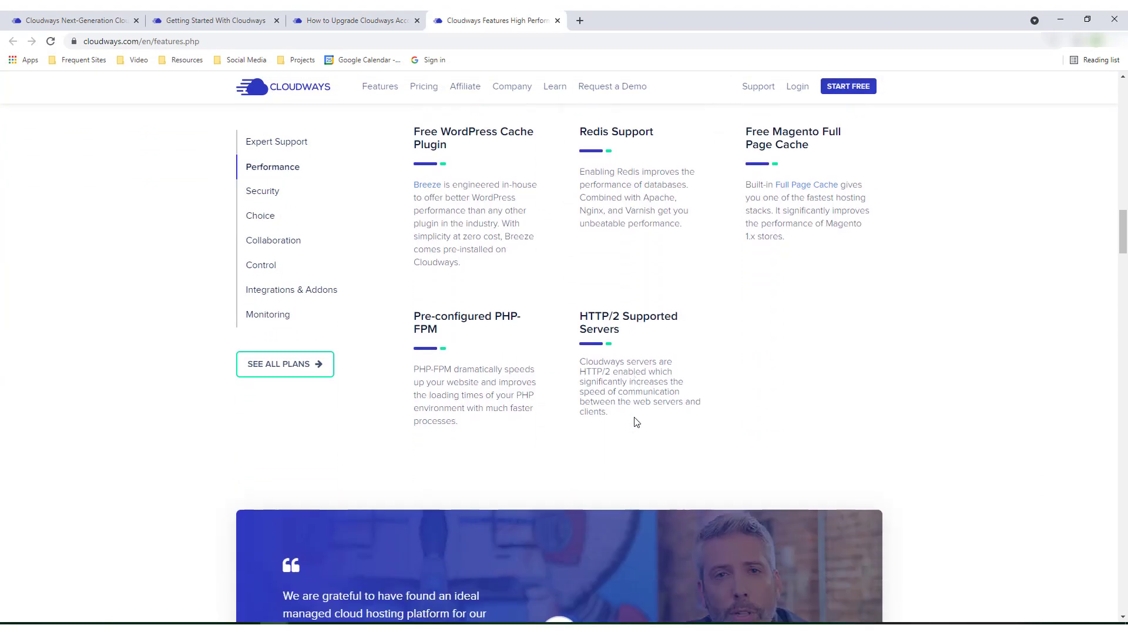
{"action": "scroll", "coordinate": [636, 422], "scroll_direction": "down", "scroll_amount": 20}
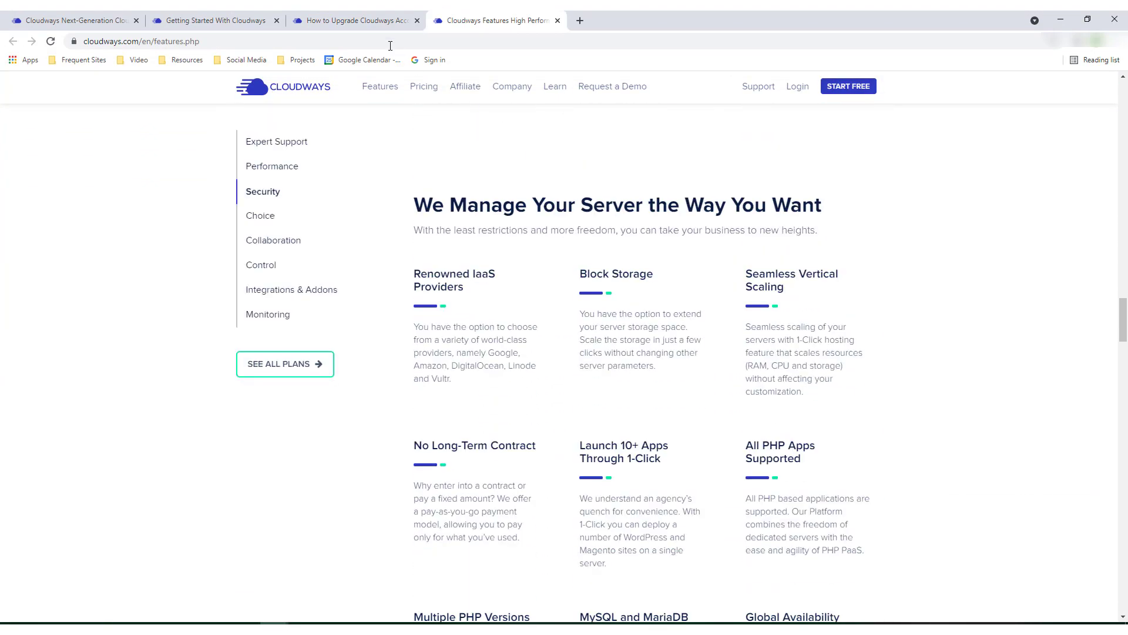
Step: Return to the trial-to-full upgrade article and highlight the words introducing what the trial period allows
{"action": "left_click", "coordinate": [389, 22]}
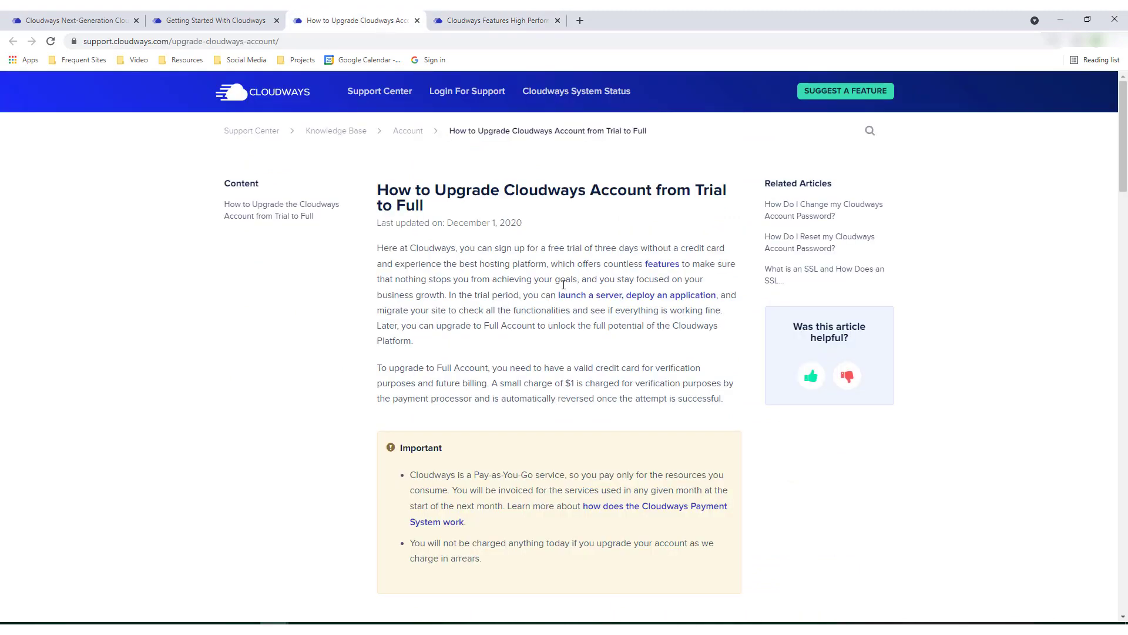
{"action": "left_click_drag", "start_coordinate": [462, 295], "coordinate": [551, 306]}
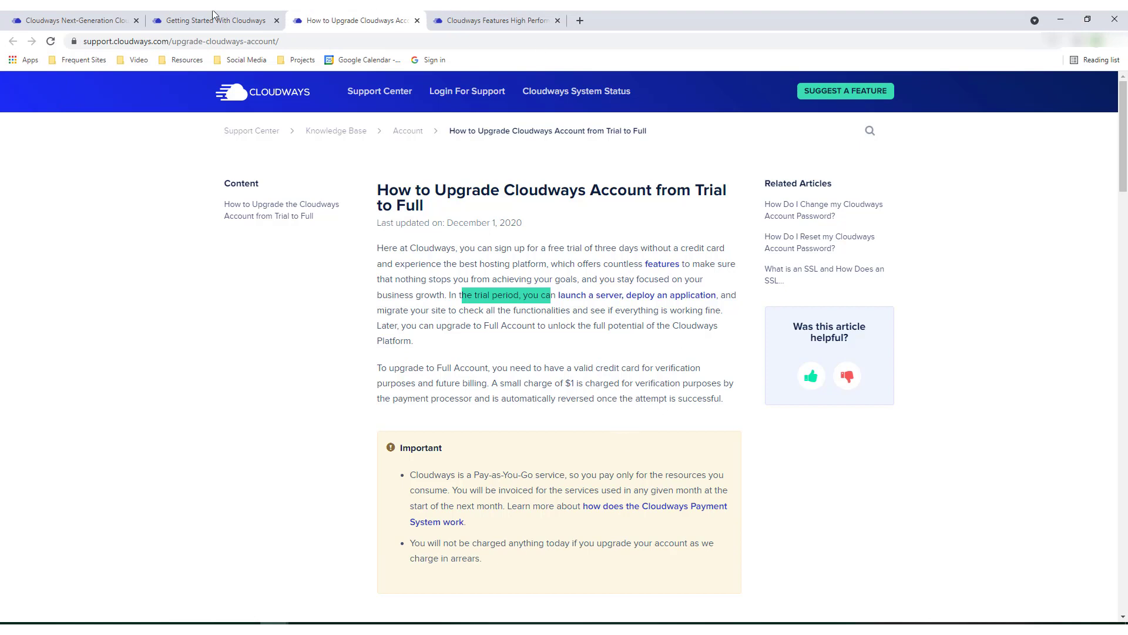
{"action": "left_click", "coordinate": [74, 20]}
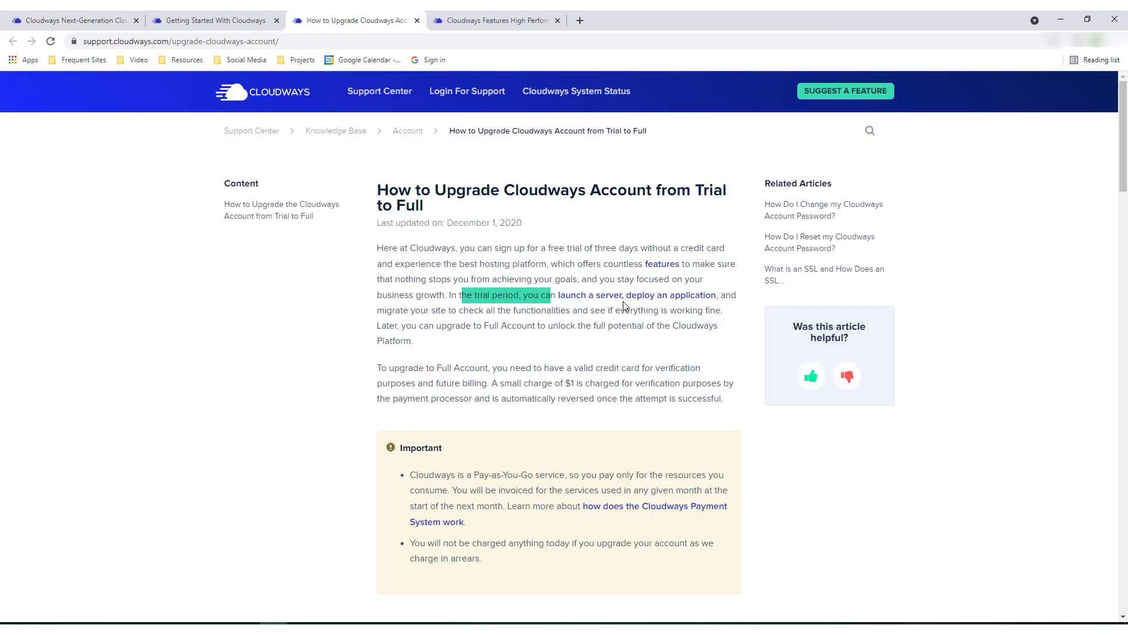
Step: Open the article's link about launching a server in a new tab and read through the guide's steps
{"action": "right_click", "coordinate": [625, 297]}
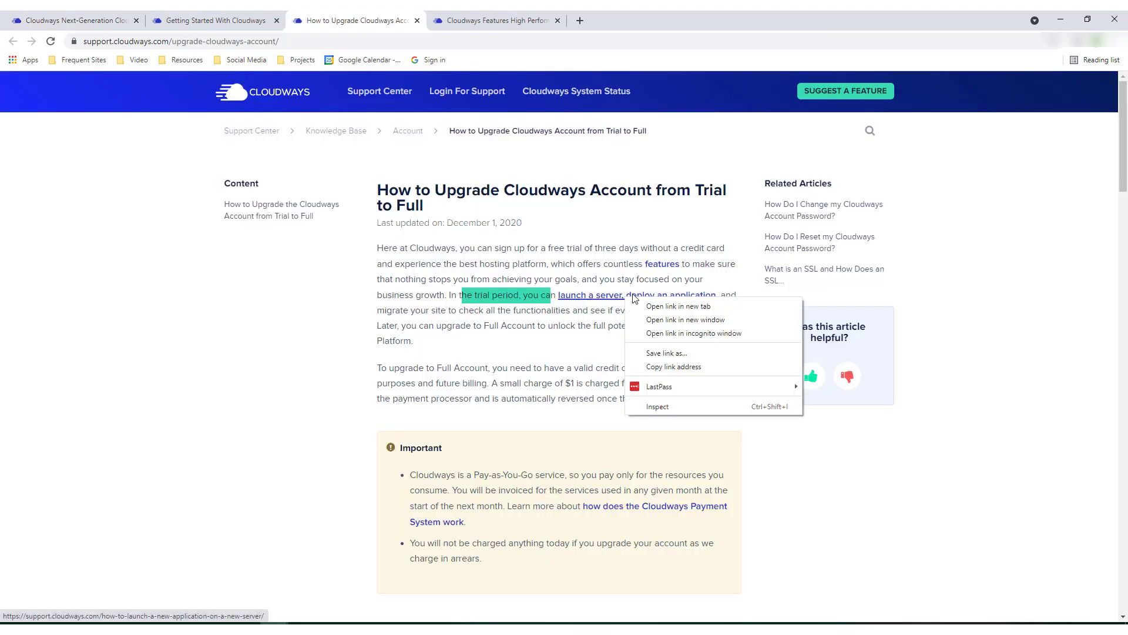
{"action": "left_click", "coordinate": [659, 307]}
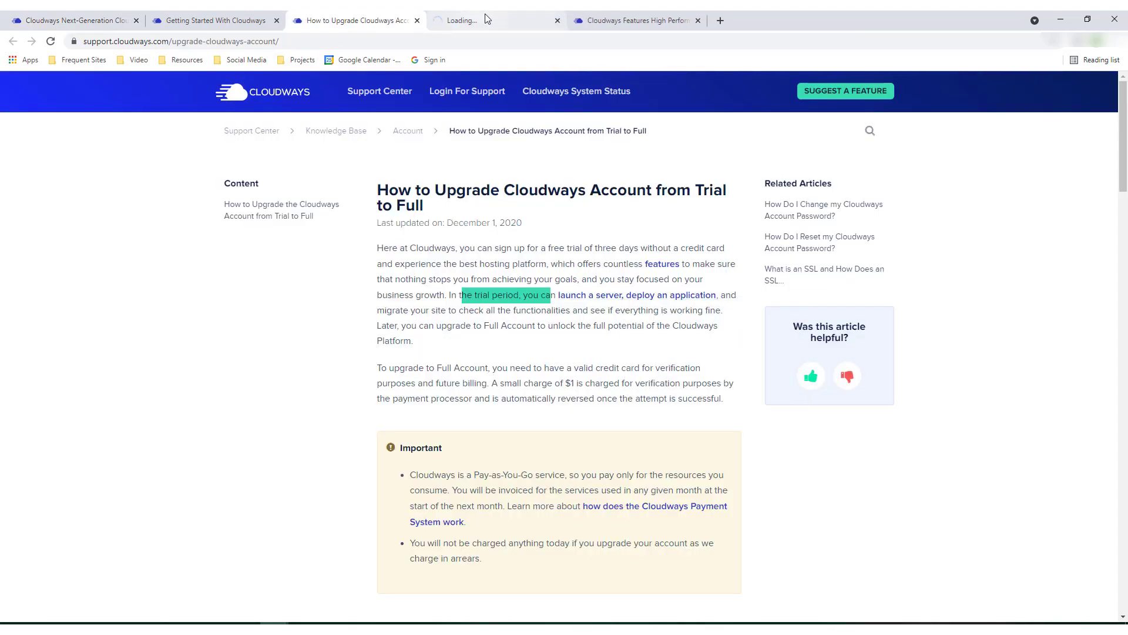
{"action": "key", "text": "ctrl+Tab"}
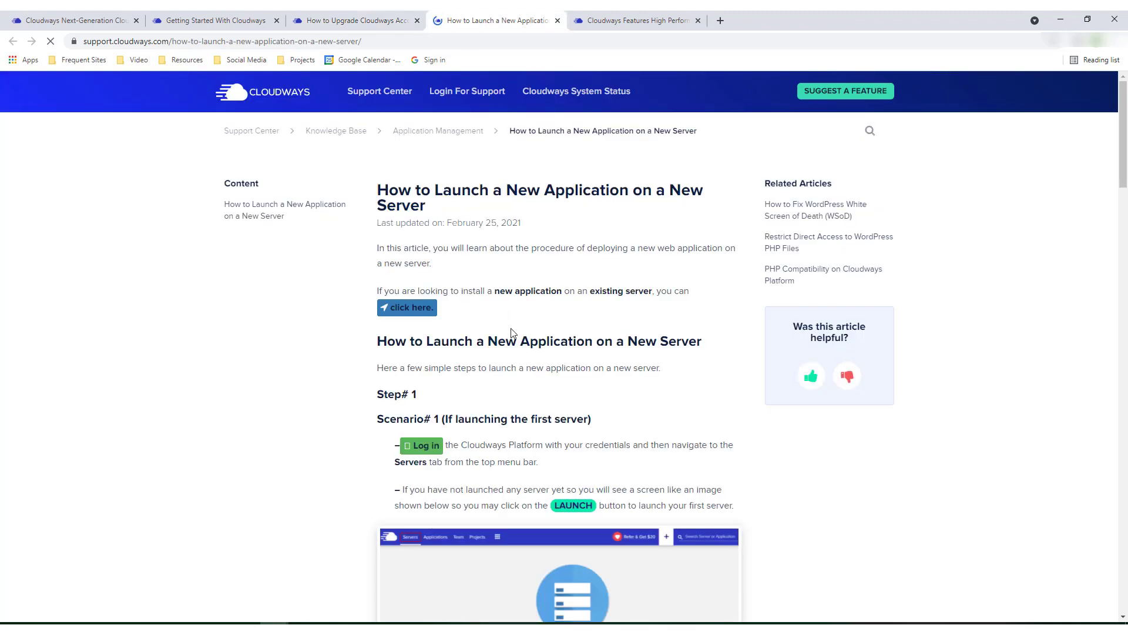
{"action": "scroll", "coordinate": [543, 441], "scroll_direction": "down", "scroll_amount": 4}
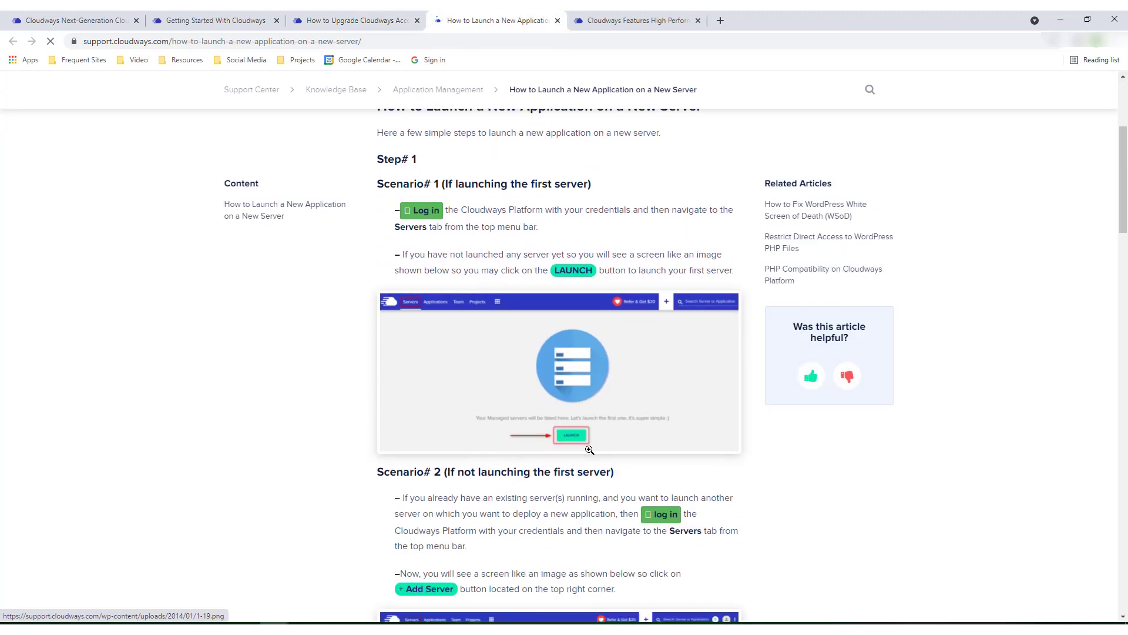
{"action": "scroll", "coordinate": [589, 450], "scroll_direction": "down", "scroll_amount": 6}
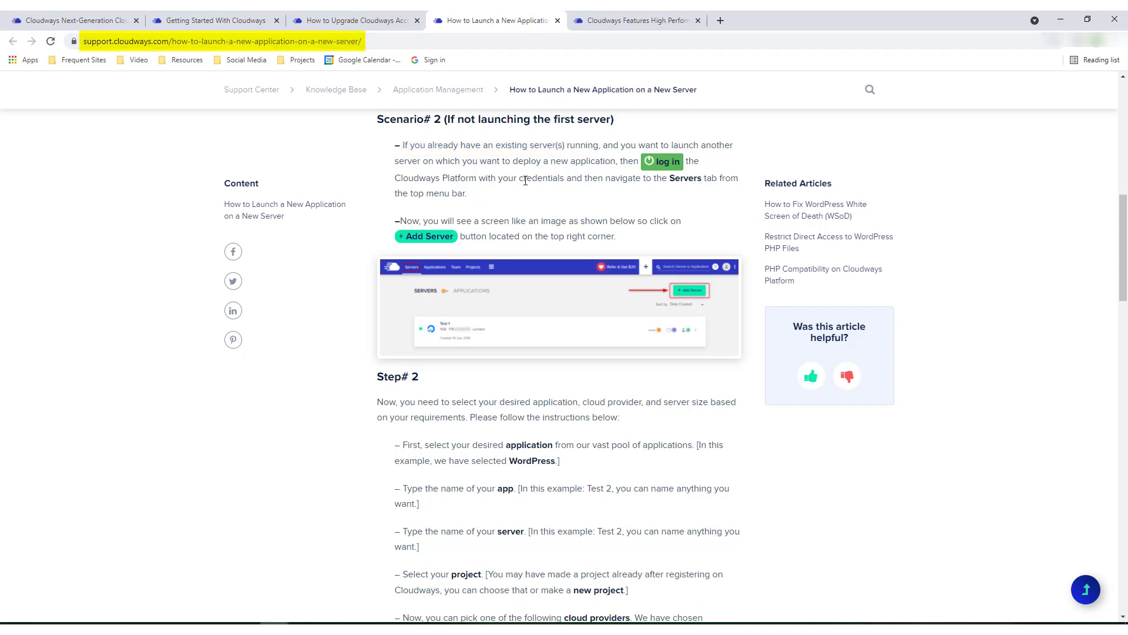
{"action": "scroll", "coordinate": [529, 352], "scroll_direction": "down", "scroll_amount": 20}
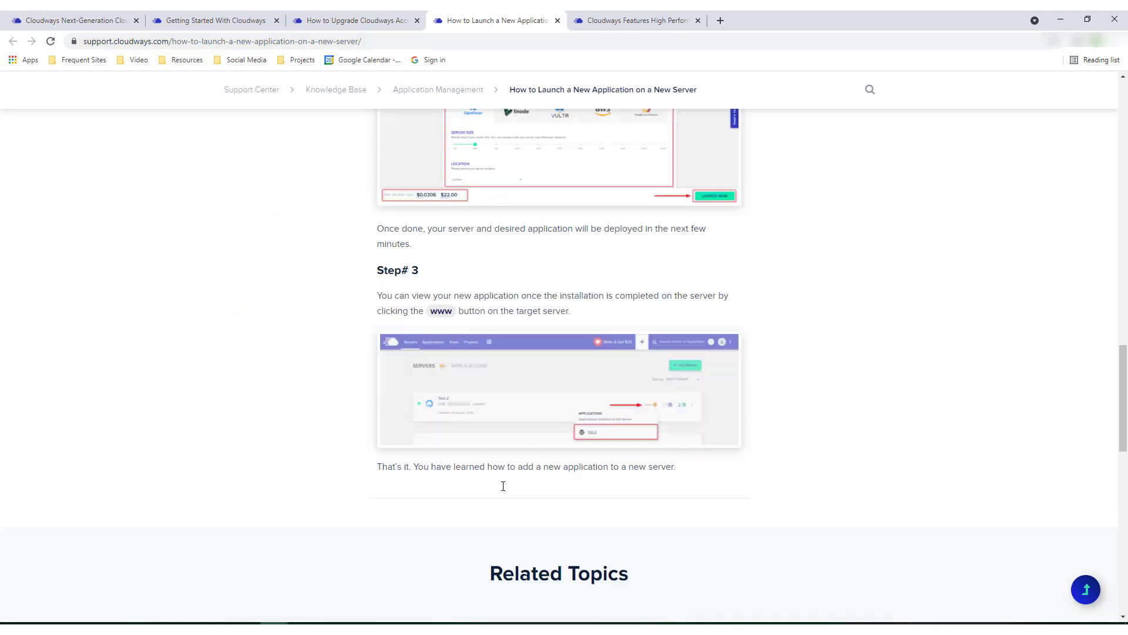
{"action": "scroll", "coordinate": [504, 484], "scroll_direction": "up", "scroll_amount": 6}
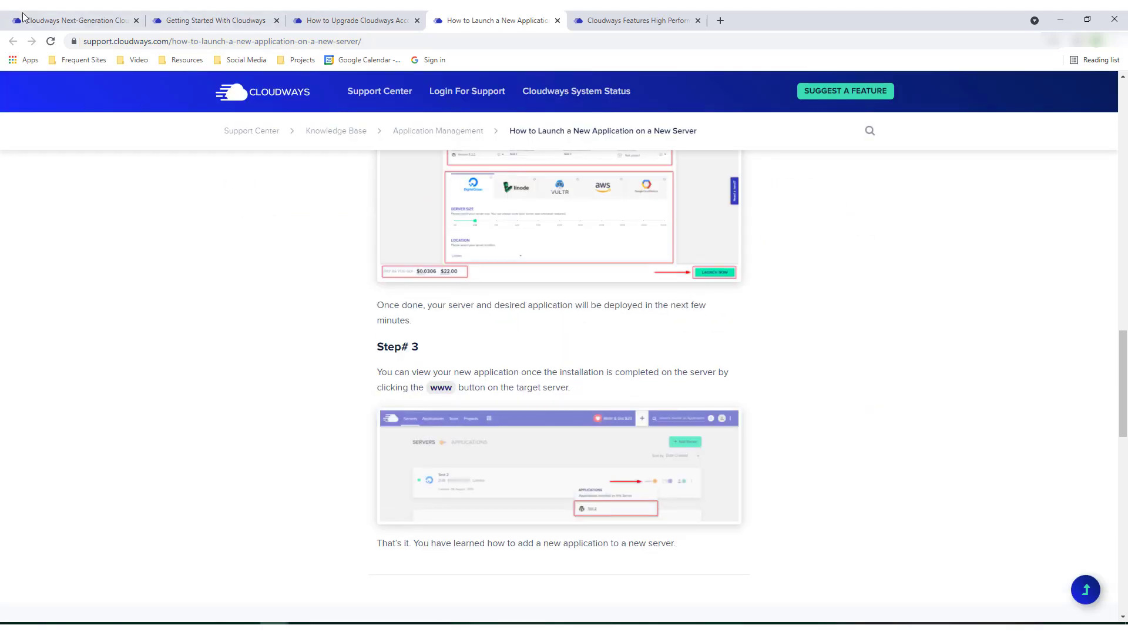
Step: Start launching the first server on the Cloudways platform and browse the available applications, keeping WordPress Version 5.7
{"action": "left_click", "coordinate": [81, 18]}
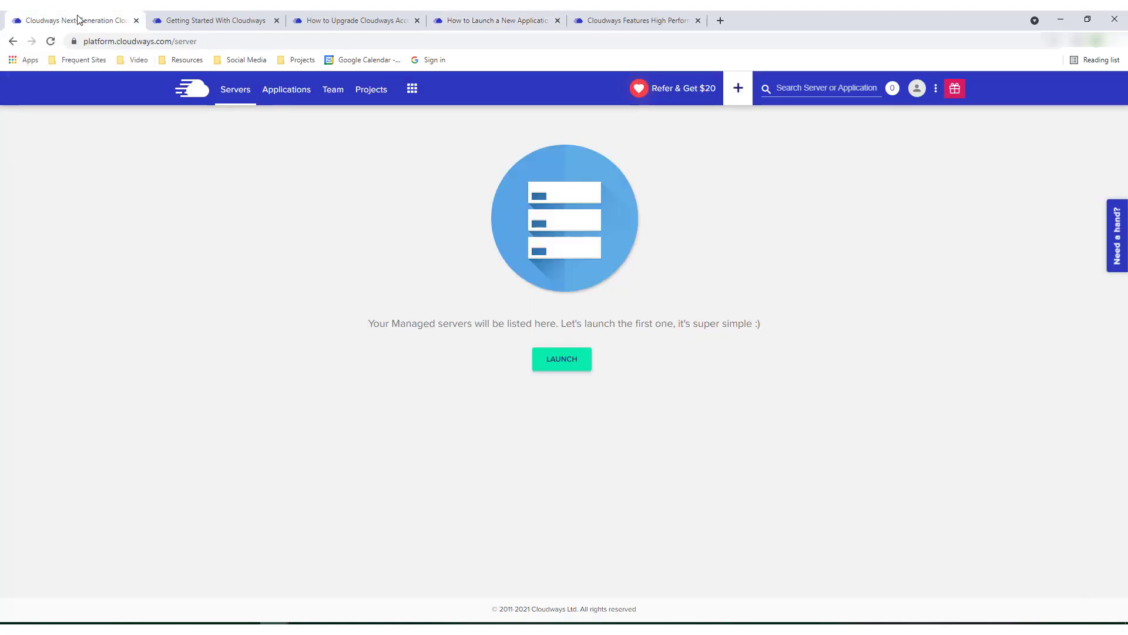
{"action": "left_click", "coordinate": [561, 363]}
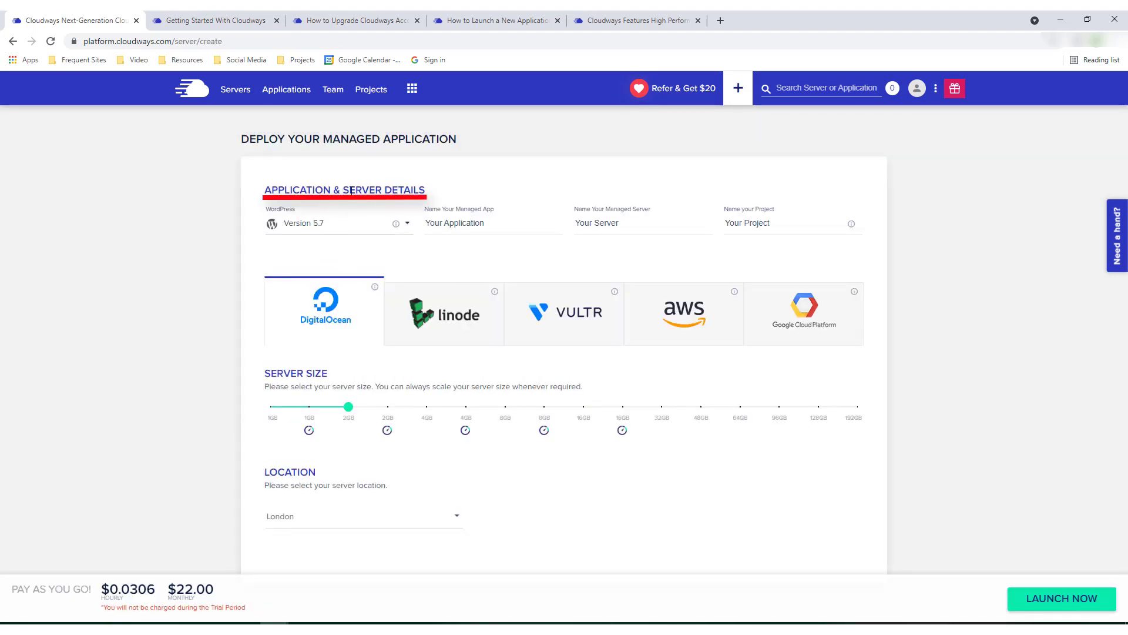
{"action": "left_click", "coordinate": [294, 226]}
{"action": "scroll", "coordinate": [371, 265], "scroll_direction": "down", "scroll_amount": 5}
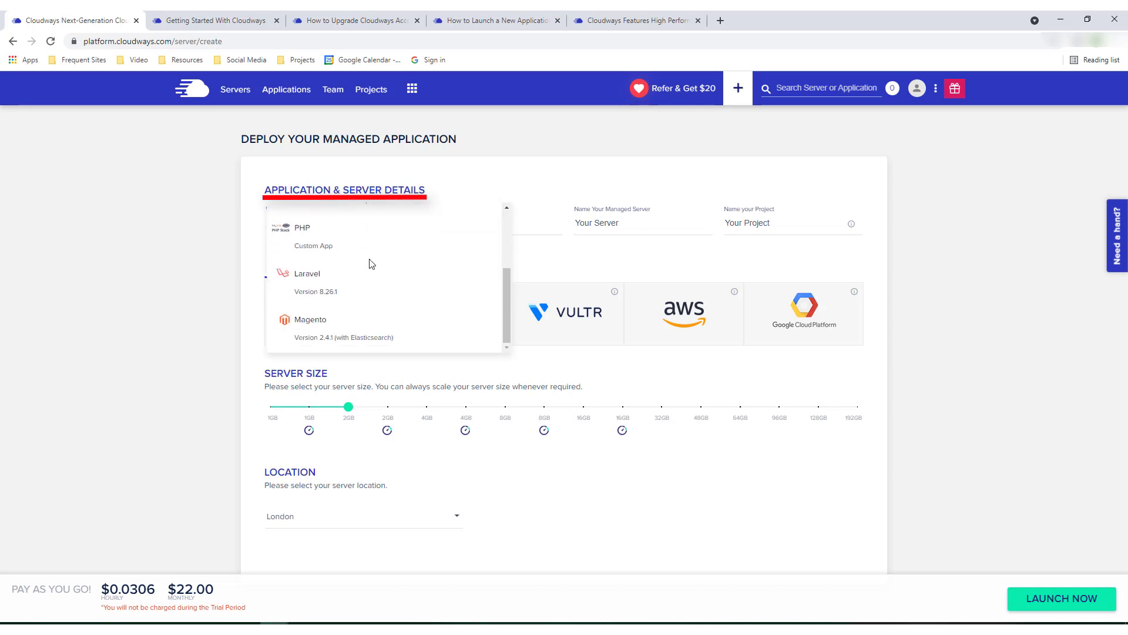
{"action": "scroll", "coordinate": [464, 255], "scroll_direction": "up", "scroll_amount": 3}
{"action": "left_click_drag", "start_coordinate": [507, 241], "coordinate": [495, 310]}
{"action": "left_click_drag", "start_coordinate": [497, 310], "coordinate": [512, 234]}
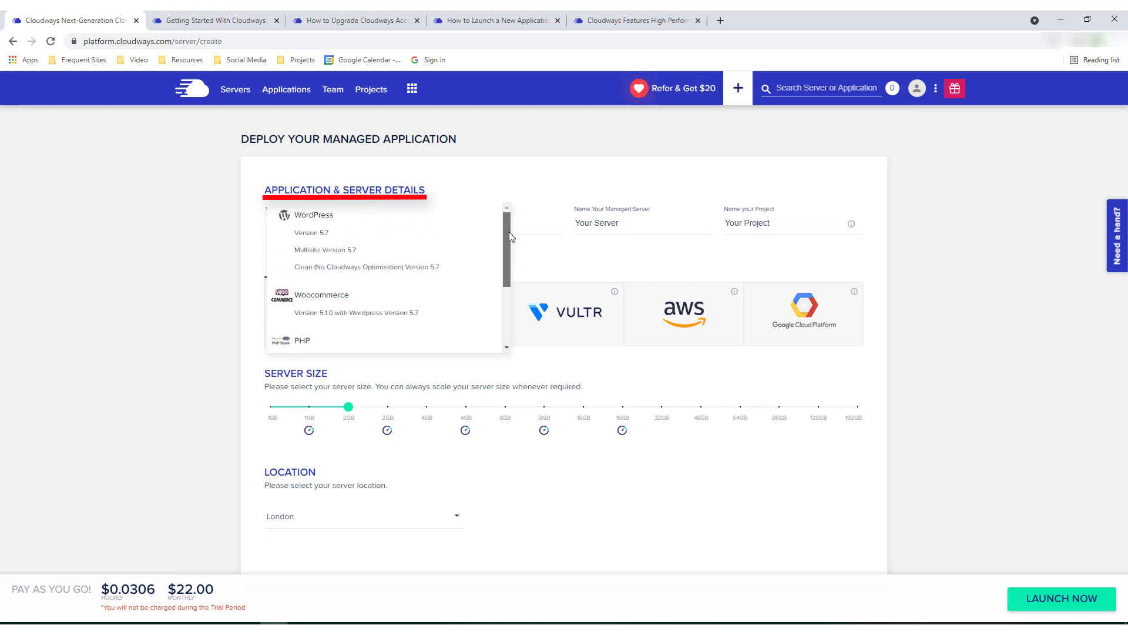
{"action": "left_click", "coordinate": [254, 252]}
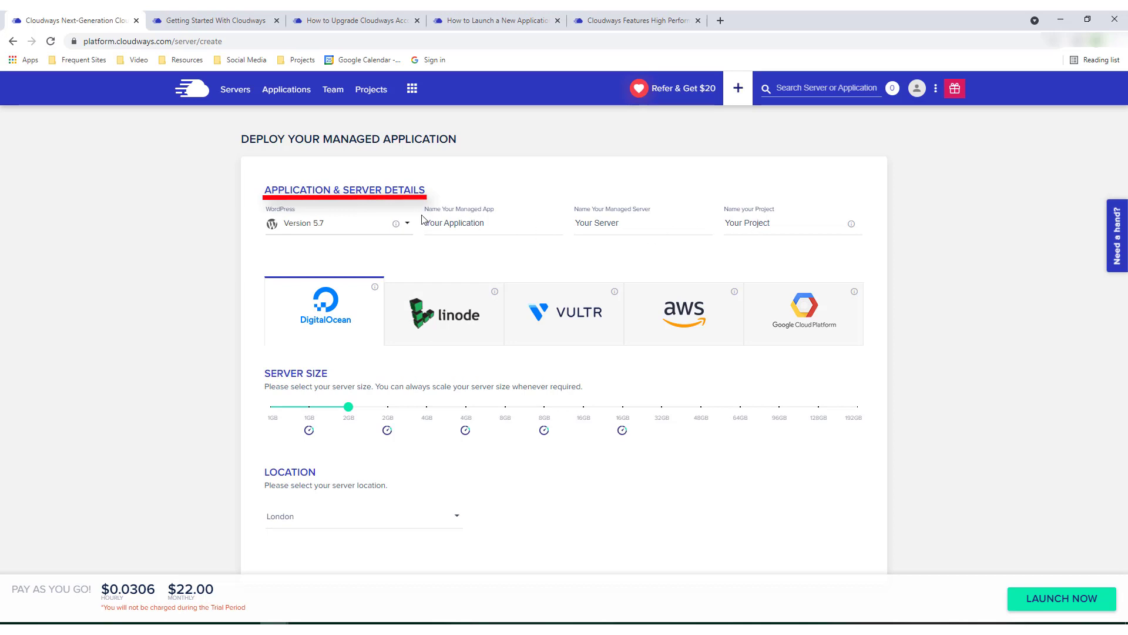
Step: Examine the naming fields for the managed app, server and project, including the help note for the project name
{"action": "left_click", "coordinate": [470, 227]}
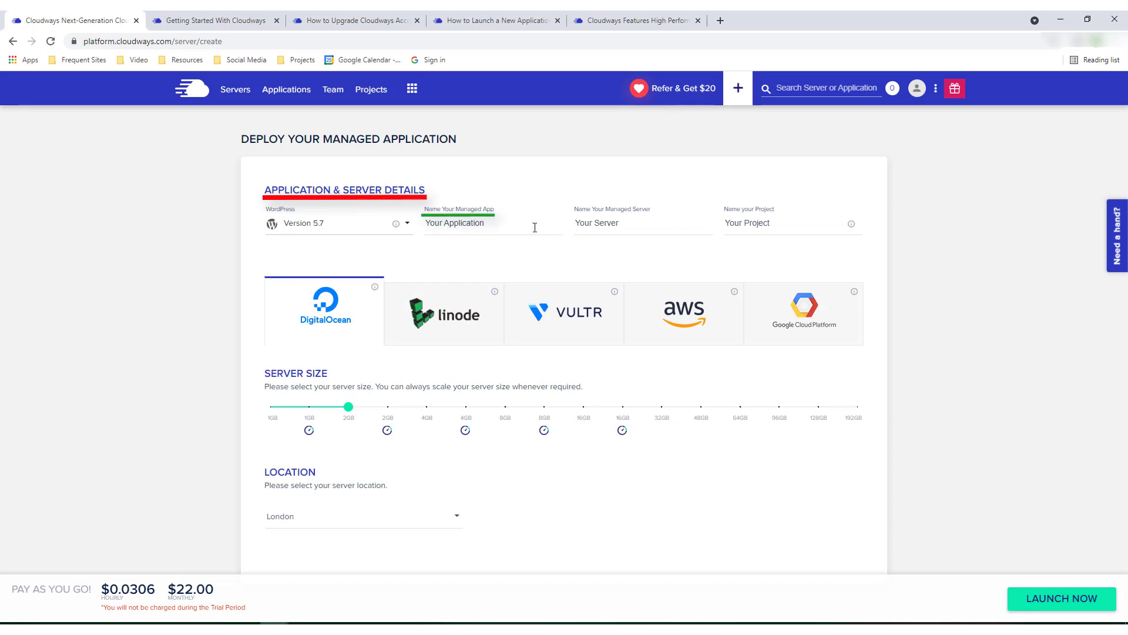
{"action": "left_click", "coordinate": [621, 225]}
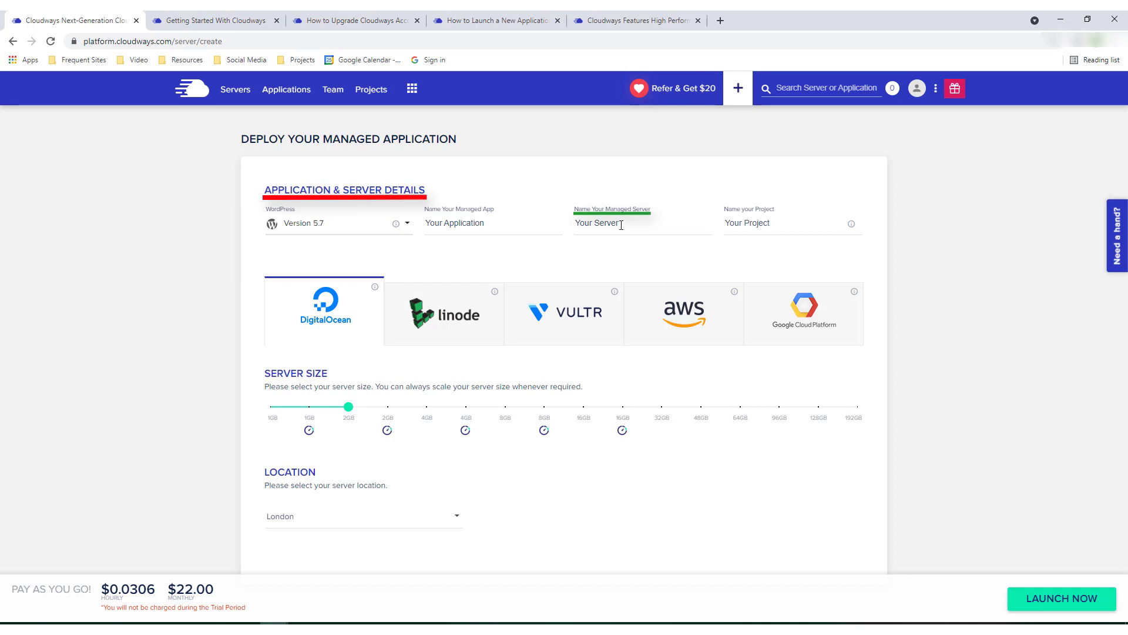
{"action": "left_click", "coordinate": [769, 226]}
{"action": "left_click", "coordinate": [851, 224]}
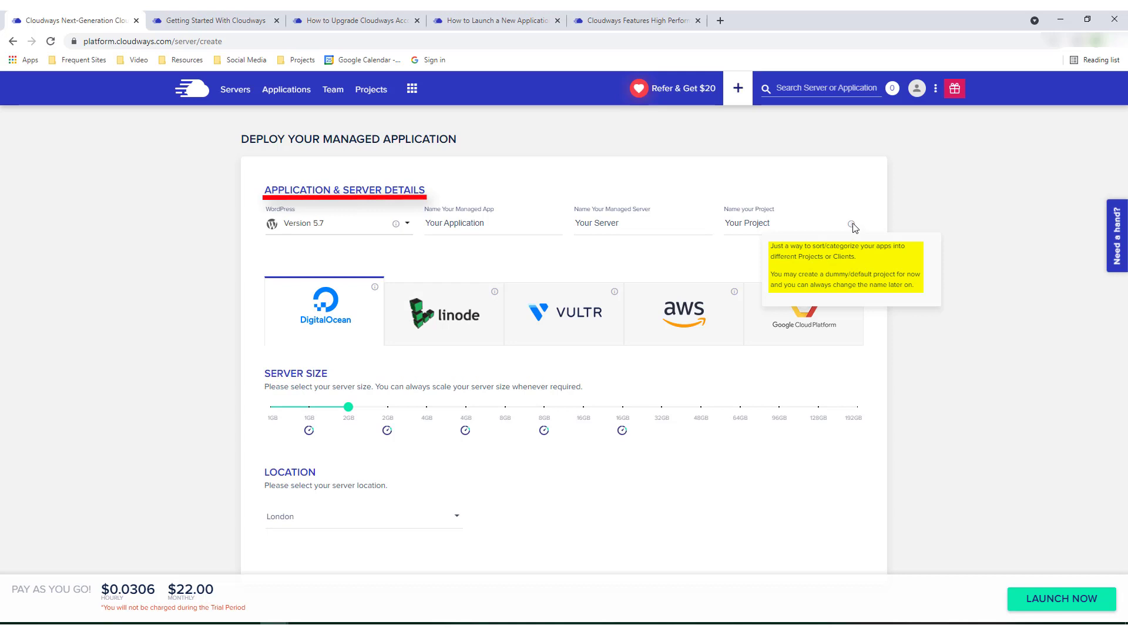
Step: Name the managed app, the managed server and the project "Mediatechlibrary"
{"action": "left_click", "coordinate": [485, 227]}
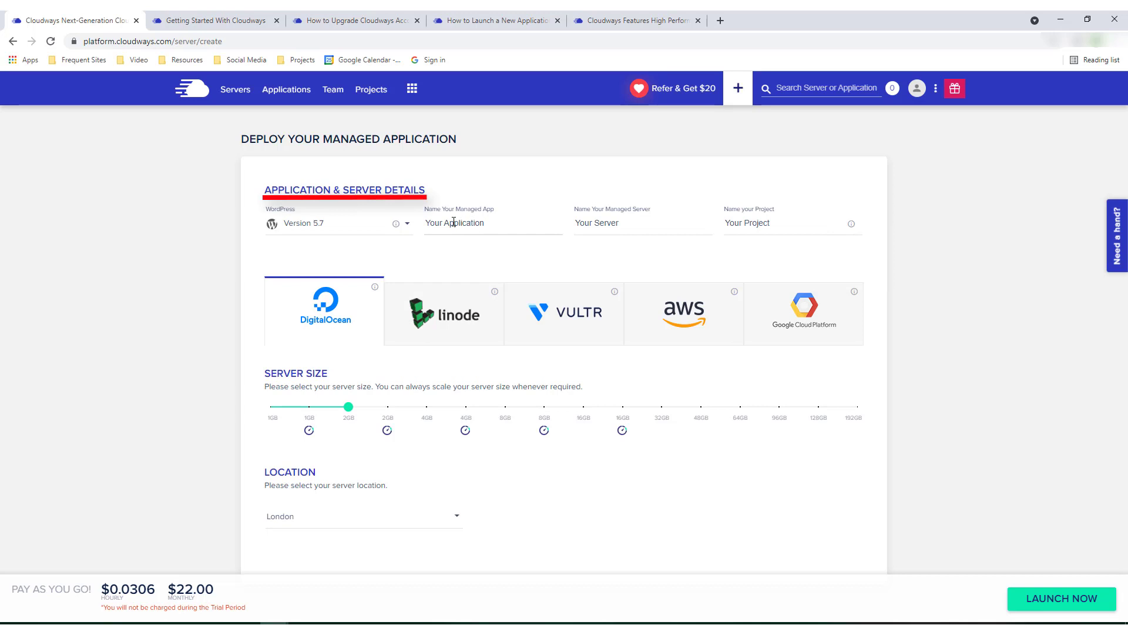
{"action": "key", "text": "ctrl+a"}
{"action": "type", "text": "Mediatechiibrary"}
{"action": "left_click_drag", "start_coordinate": [487, 223], "coordinate": [419, 224]}
{"action": "key", "text": "ctrl+c"}
{"action": "triple_click", "coordinate": [587, 226]}
{"action": "key", "text": "ctrl+v"}
{"action": "left_click_drag", "start_coordinate": [787, 229], "coordinate": [647, 212]}
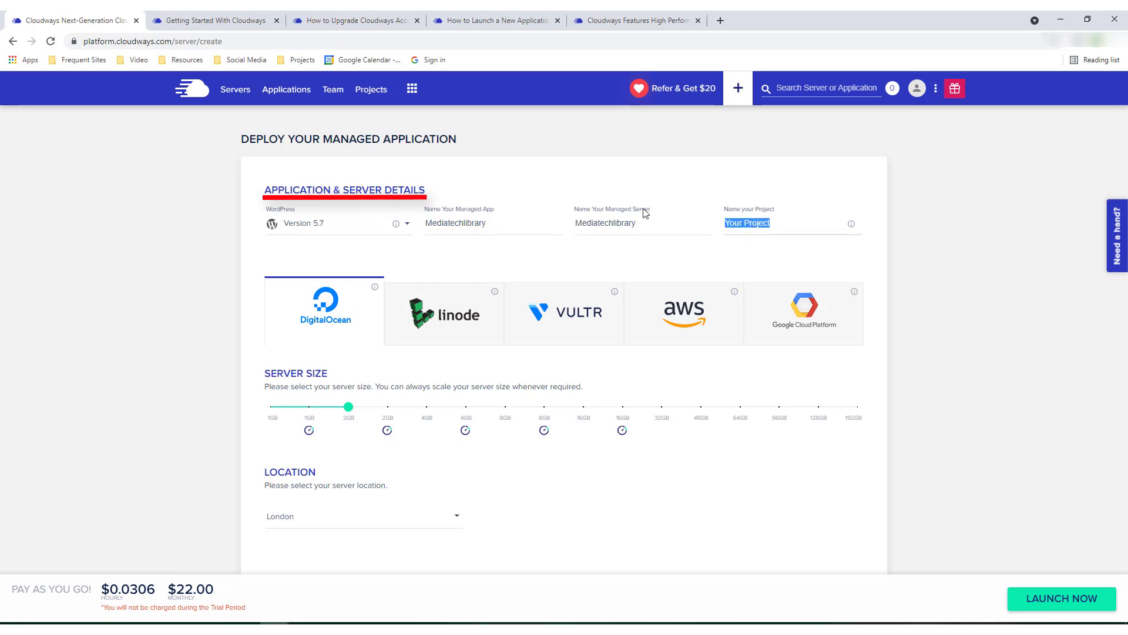
{"action": "key", "text": "ctrl+v"}
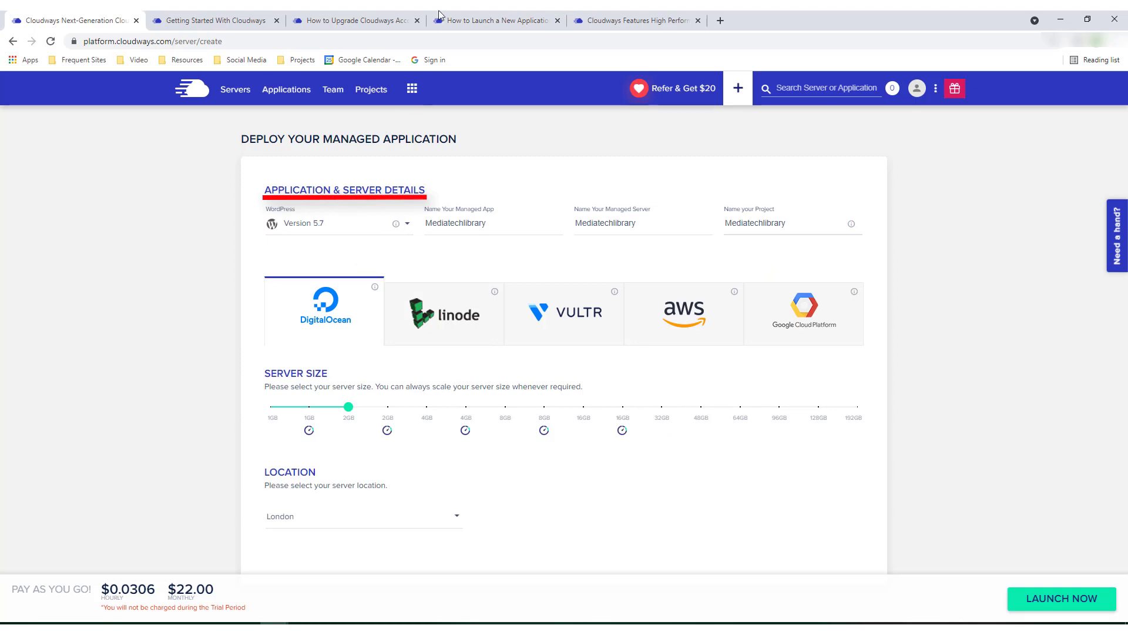
Step: Check the launch guide's instructions on cloud provider, server size and location, and return to the deployment form
{"action": "left_click", "coordinate": [482, 17]}
{"action": "scroll", "coordinate": [461, 403], "scroll_direction": "down", "scroll_amount": 6}
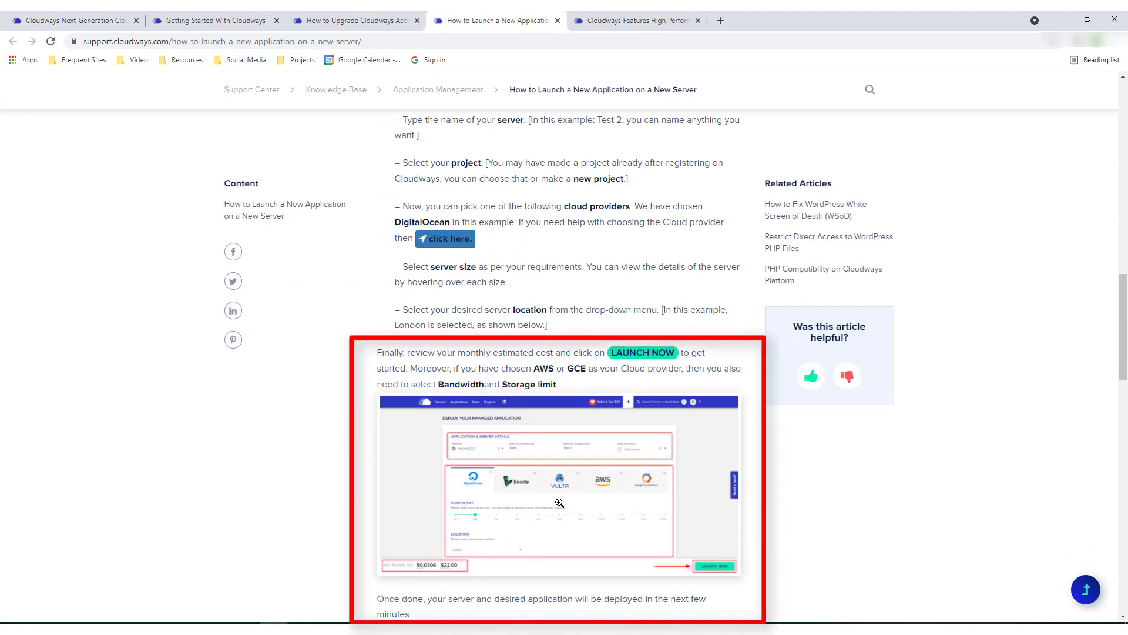
{"action": "left_click", "coordinate": [77, 16]}
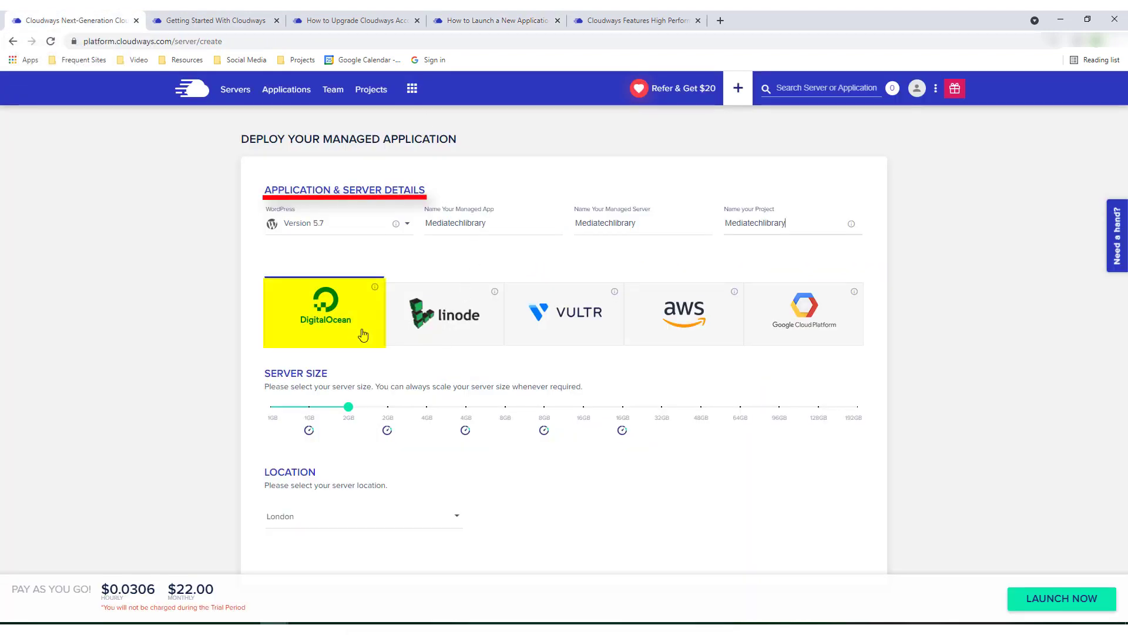
Step: Review the information notes of the five cloud providers and select VULTR for the server
{"action": "mouse_move", "coordinate": [376, 288]}
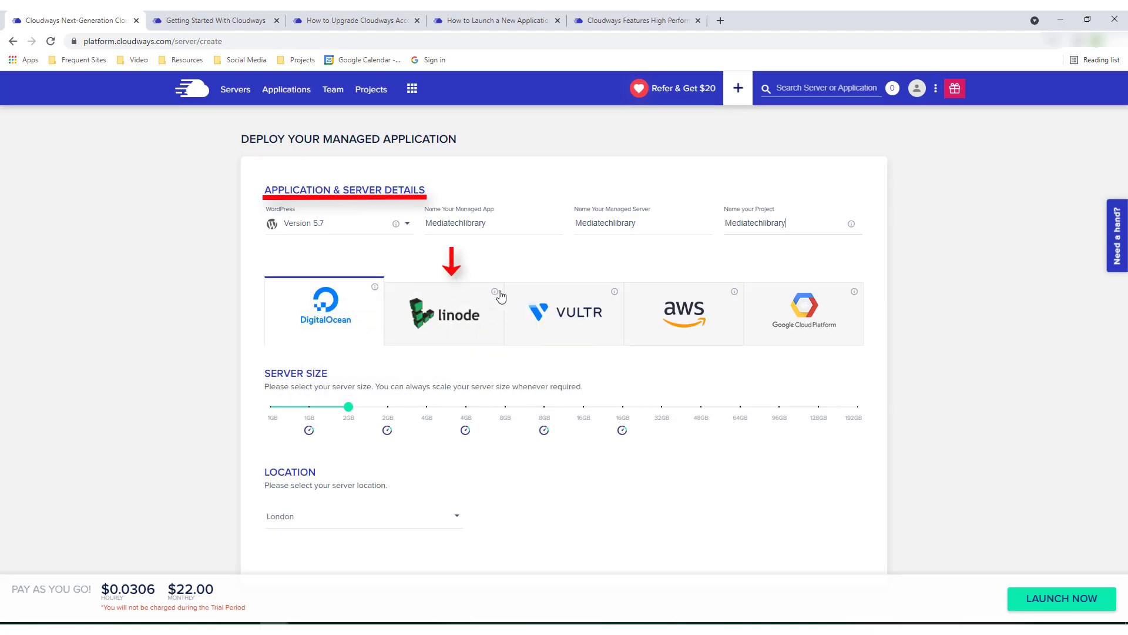
{"action": "mouse_move", "coordinate": [494, 293]}
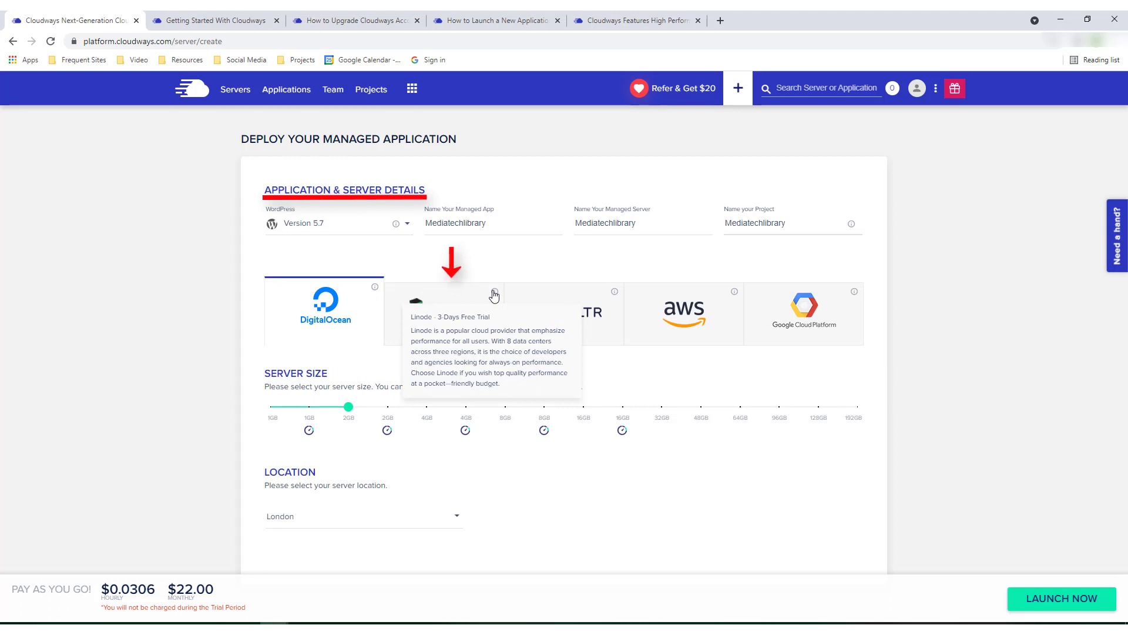
{"action": "mouse_move", "coordinate": [615, 293]}
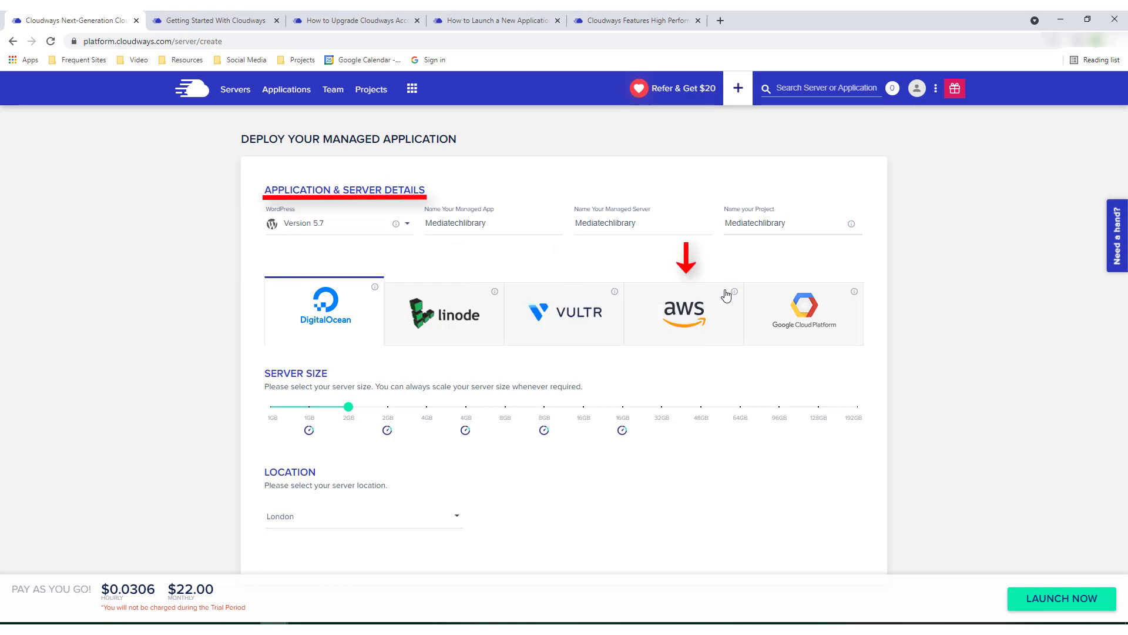
{"action": "mouse_move", "coordinate": [734, 294]}
{"action": "mouse_move", "coordinate": [853, 294]}
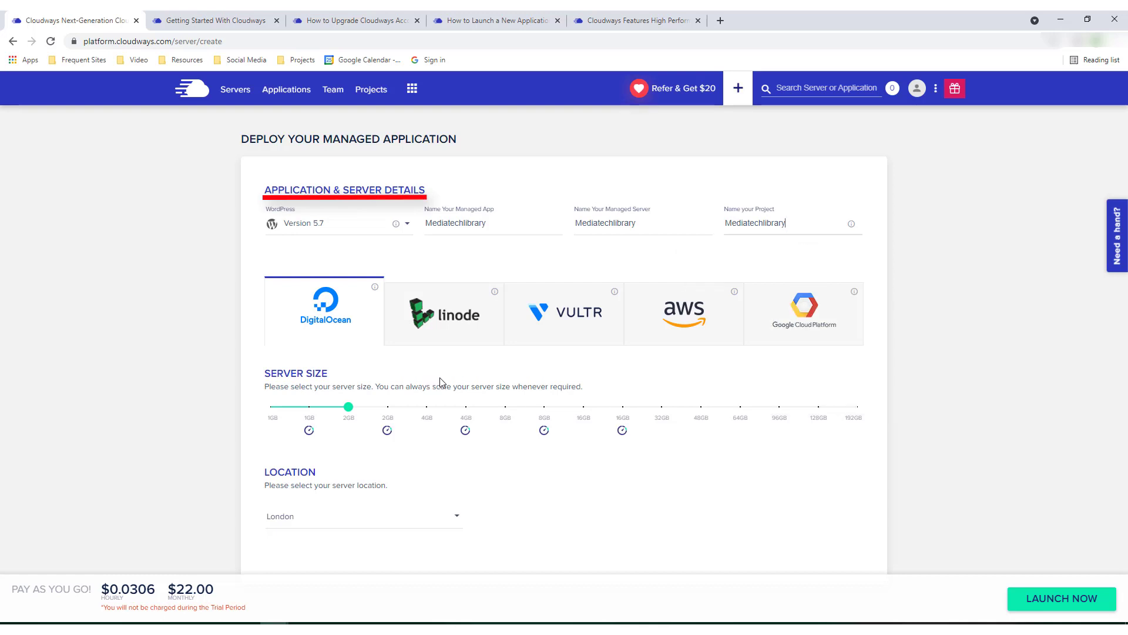
{"action": "left_click", "coordinate": [568, 329]}
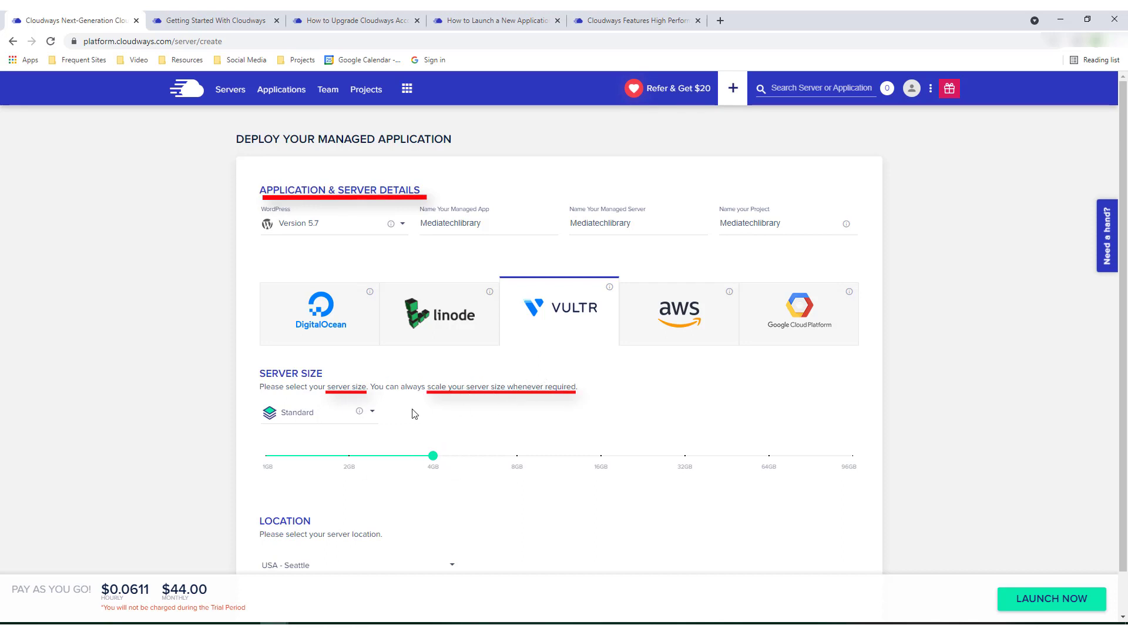
Step: Switch the server type to High Frequency to compare its price, and return it to Standard
{"action": "left_click", "coordinate": [301, 415]}
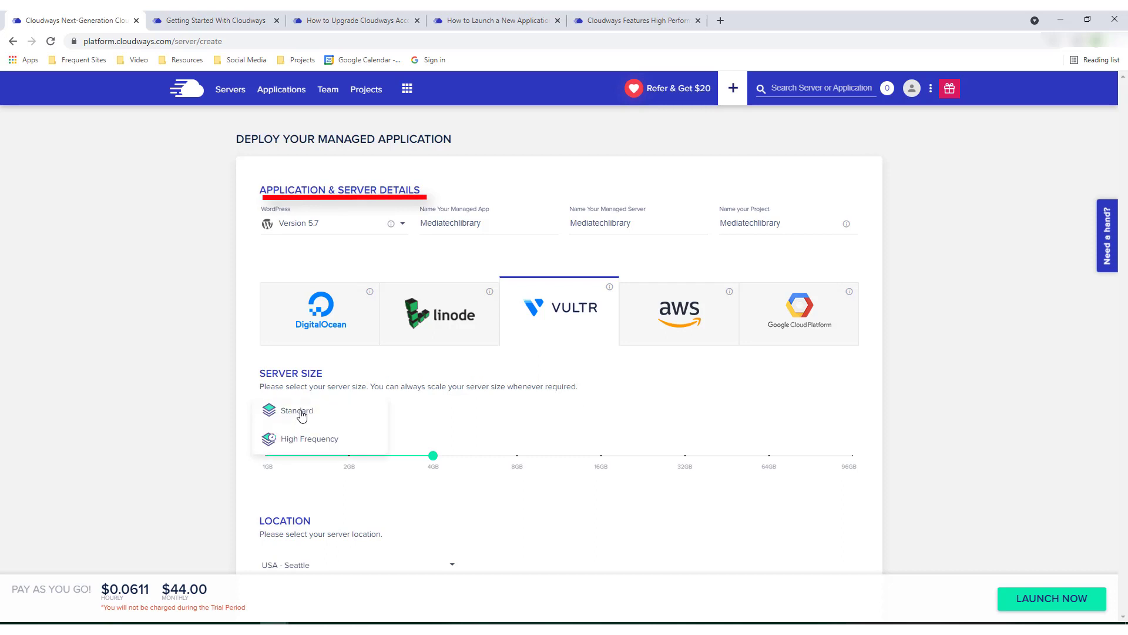
{"action": "left_click", "coordinate": [298, 445]}
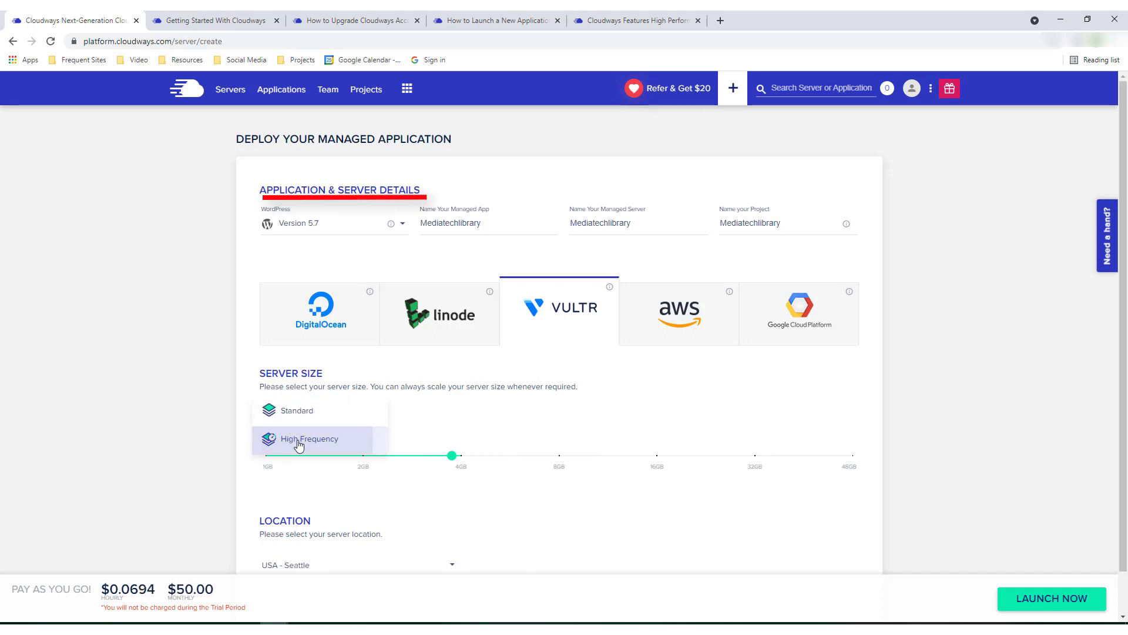
{"action": "mouse_move", "coordinate": [360, 413]}
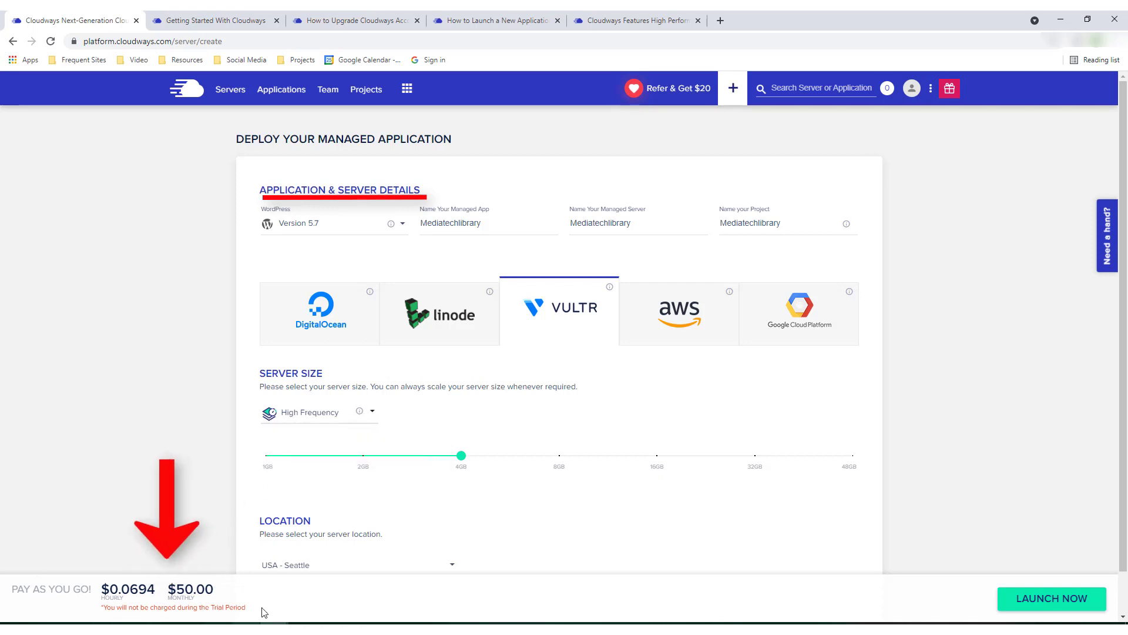
{"action": "left_click", "coordinate": [372, 412]}
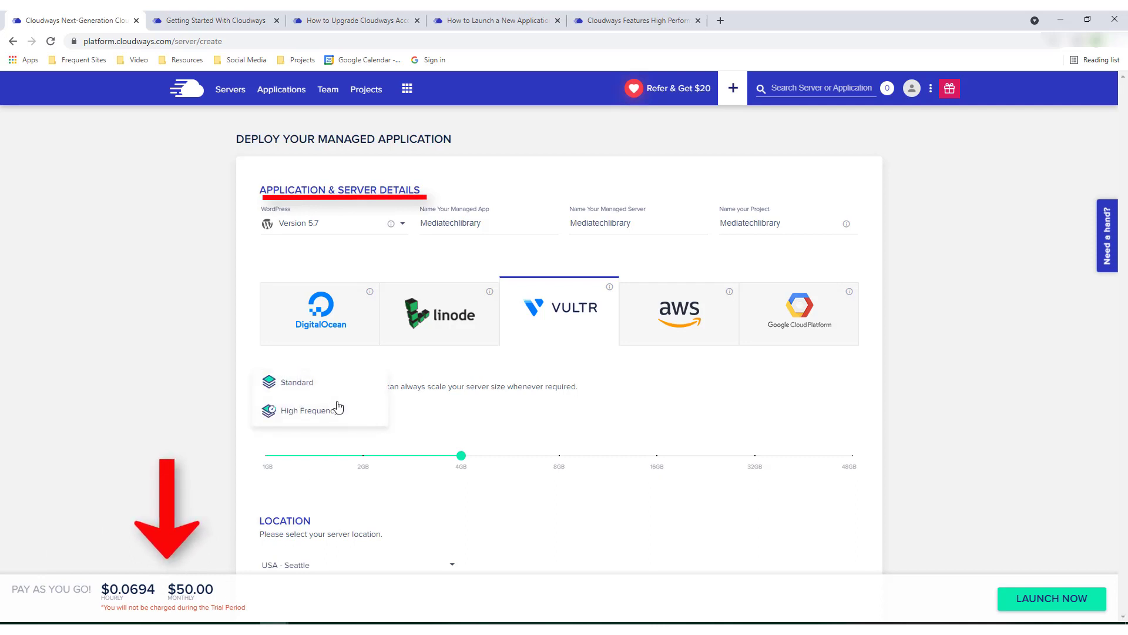
{"action": "left_click", "coordinate": [321, 383]}
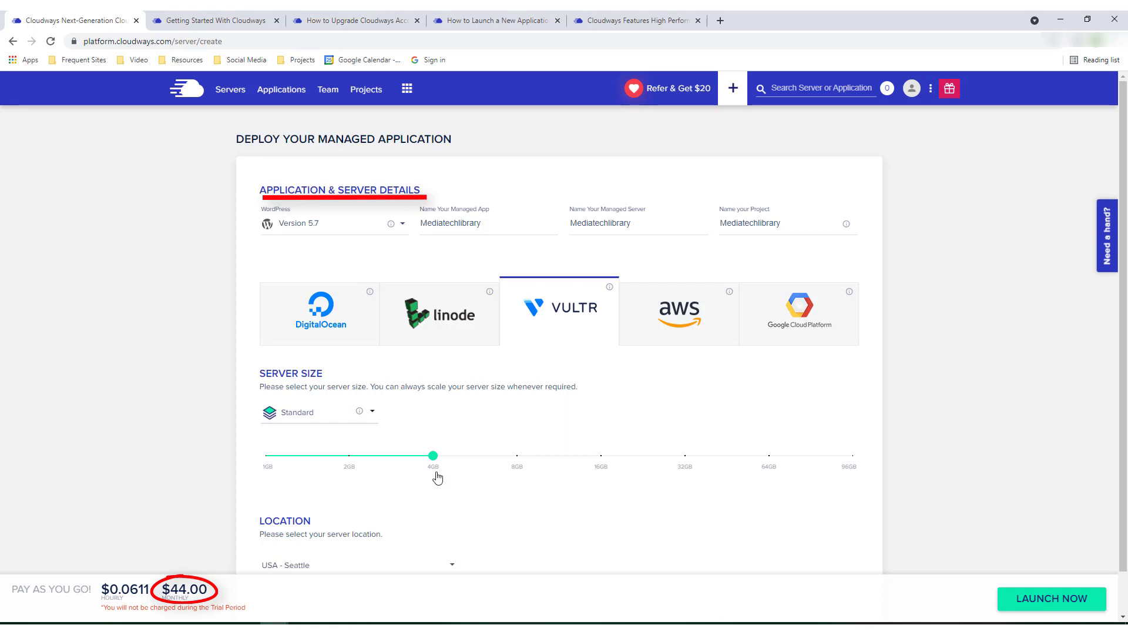
Step: Try the 2GB and 1GB sizes for the Standard server and compare their pay-as-you-go prices
{"action": "mouse_move", "coordinate": [433, 462]}
{"action": "left_click_drag", "start_coordinate": [433, 462], "coordinate": [349, 461]}
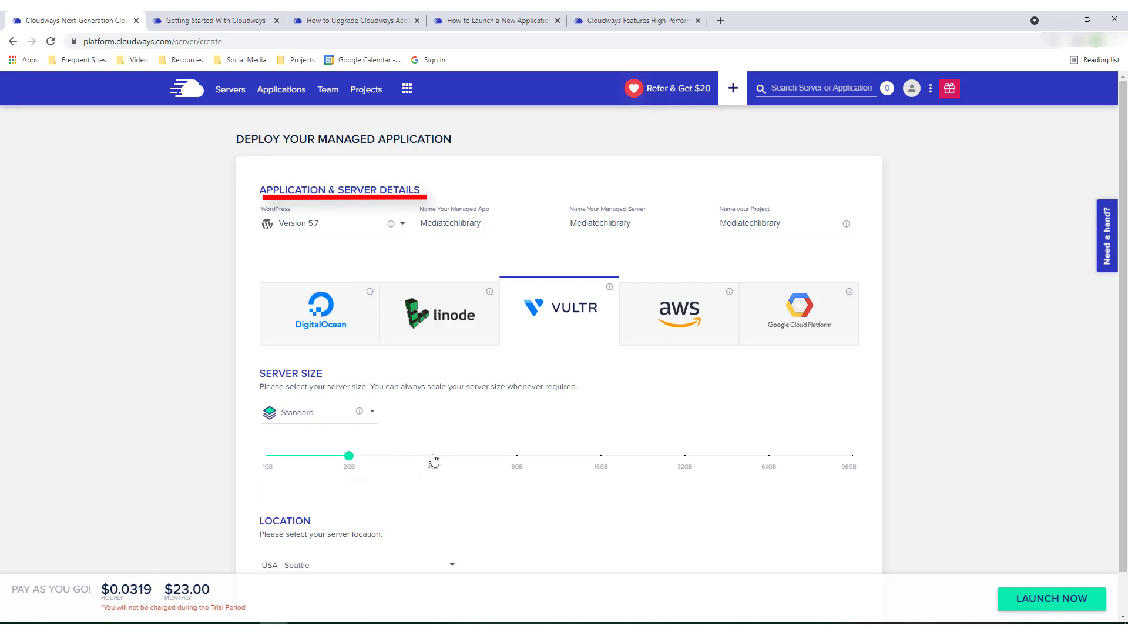
{"action": "mouse_move", "coordinate": [351, 464]}
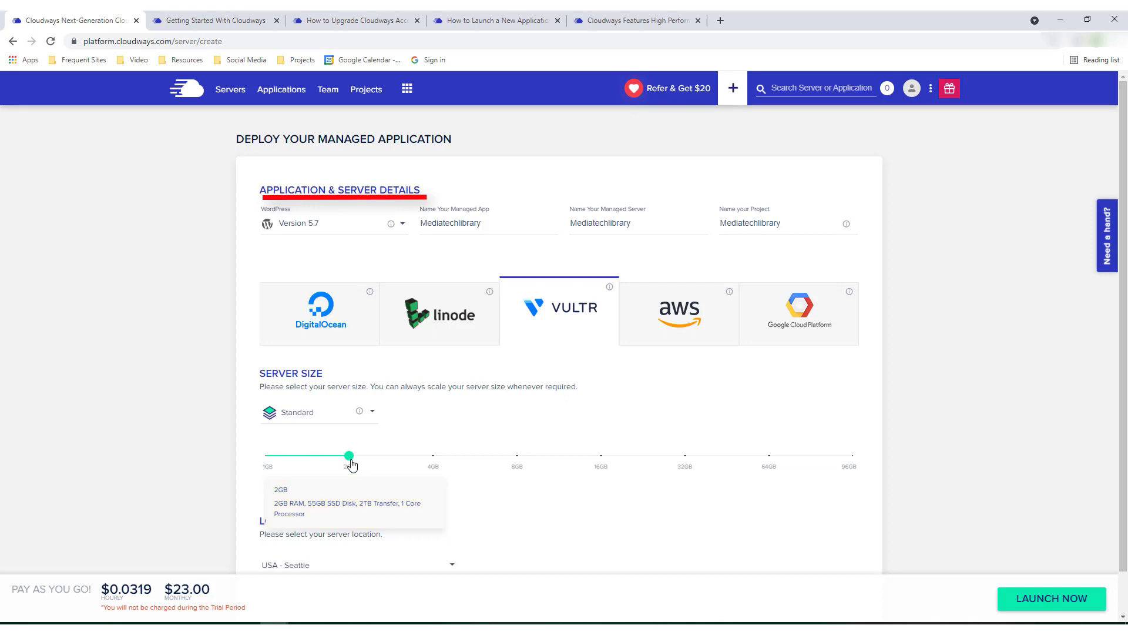
{"action": "mouse_move", "coordinate": [177, 578]}
{"action": "left_mouse_down"}
{"action": "mouse_move", "coordinate": [219, 595]}
{"action": "mouse_move", "coordinate": [189, 597]}
{"action": "left_mouse_up"}
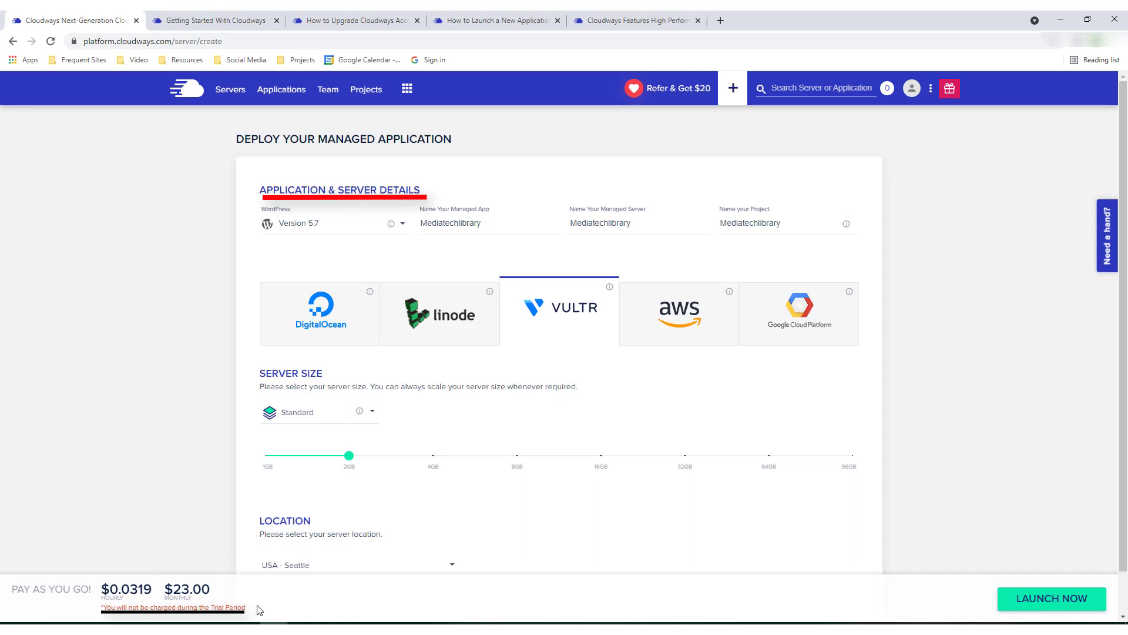
{"action": "left_click", "coordinate": [270, 459]}
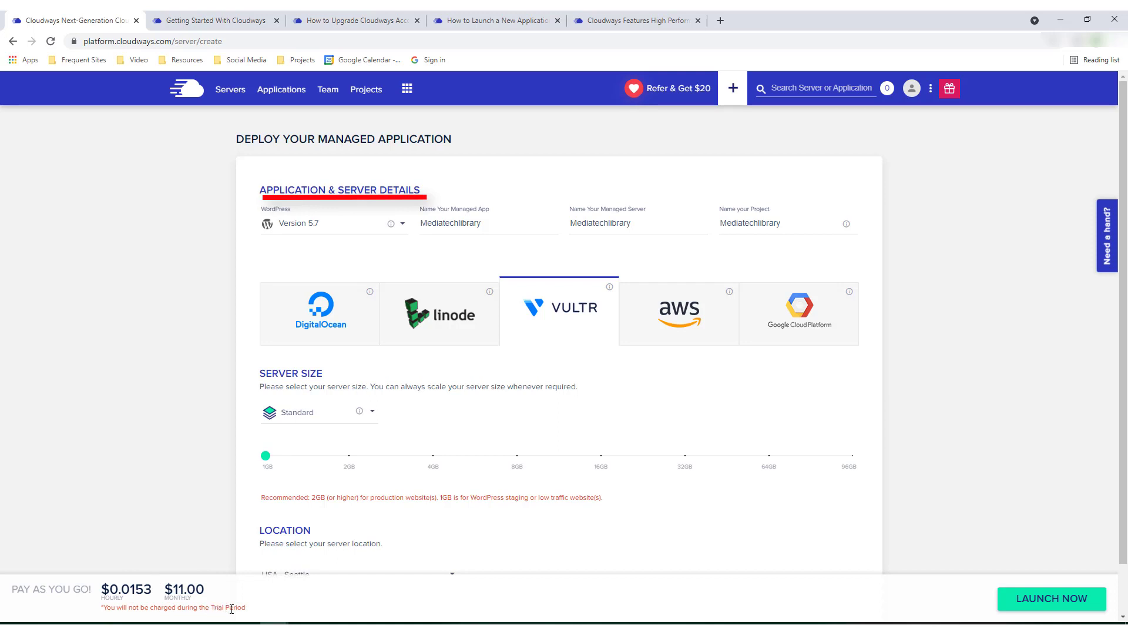
Step: Choose the High Frequency server type with a 1GB size and check its price
{"action": "left_click", "coordinate": [366, 414]}
{"action": "left_click", "coordinate": [306, 445]}
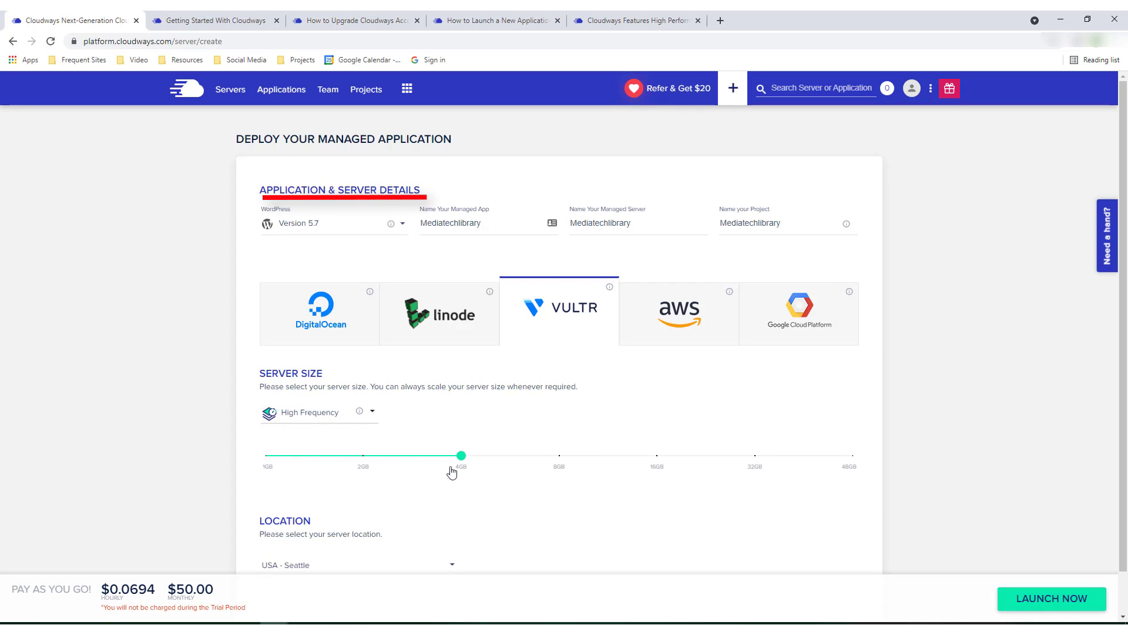
{"action": "mouse_move", "coordinate": [468, 460]}
{"action": "left_click_drag", "start_coordinate": [467, 460], "coordinate": [266, 459]}
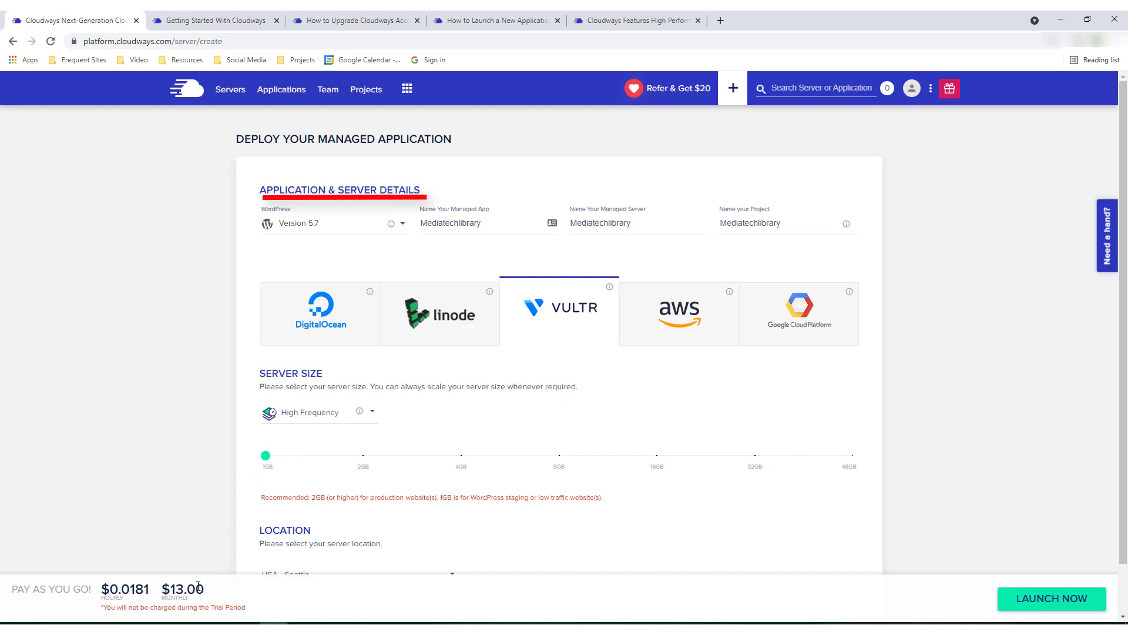
{"action": "mouse_move", "coordinate": [188, 578]}
{"action": "left_mouse_down"}
{"action": "mouse_move", "coordinate": [167, 580]}
{"action": "mouse_move", "coordinate": [207, 605]}
{"action": "mouse_move", "coordinate": [180, 576]}
{"action": "mouse_move", "coordinate": [101, 583]}
{"action": "mouse_move", "coordinate": [150, 610]}
{"action": "mouse_move", "coordinate": [120, 576]}
{"action": "left_mouse_up"}
Step: Try High Frequency server sizes from 2GB up to 48GB and check which ones the trial allows
{"action": "left_click", "coordinate": [363, 458]}
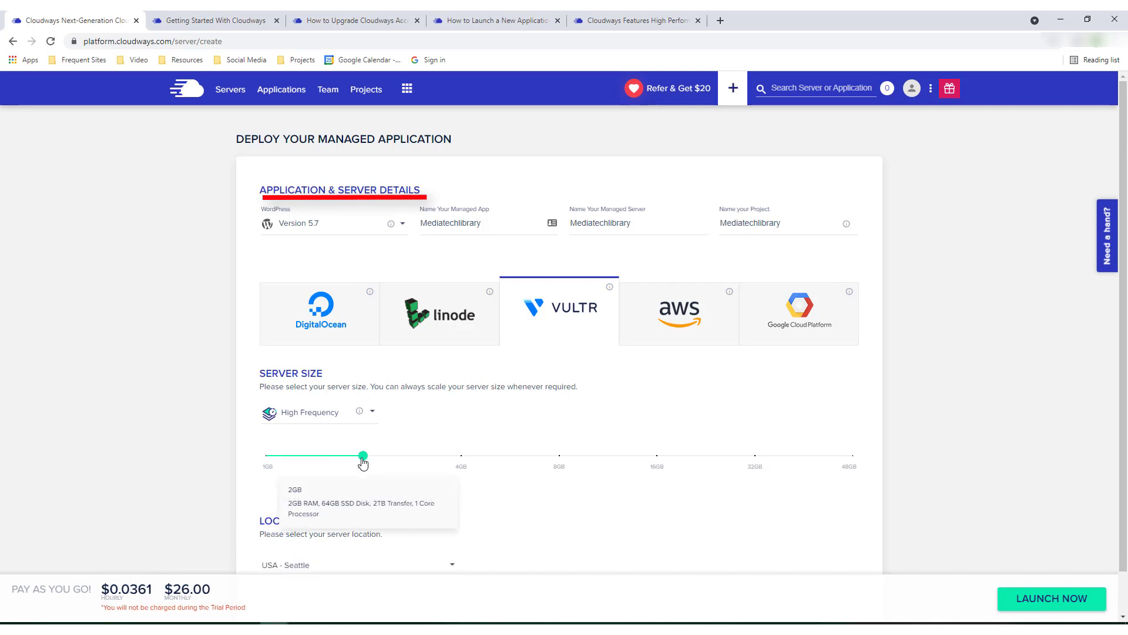
{"action": "left_click", "coordinate": [462, 456]}
{"action": "left_click", "coordinate": [558, 457]}
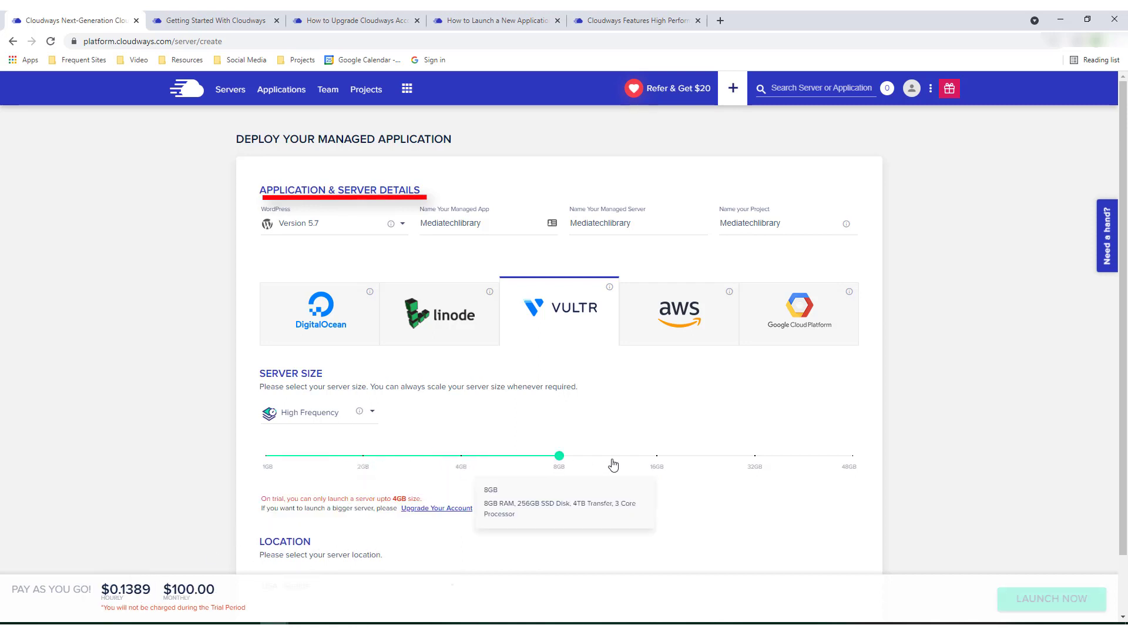
{"action": "left_click", "coordinate": [657, 457]}
{"action": "left_click", "coordinate": [853, 456]}
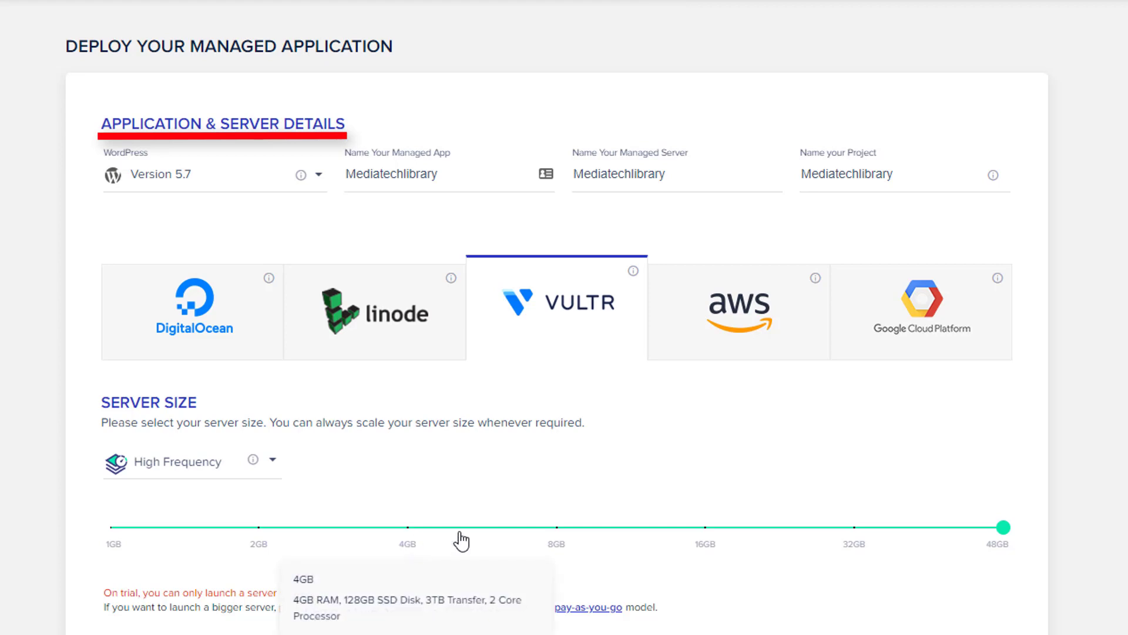
{"action": "left_click", "coordinate": [558, 529]}
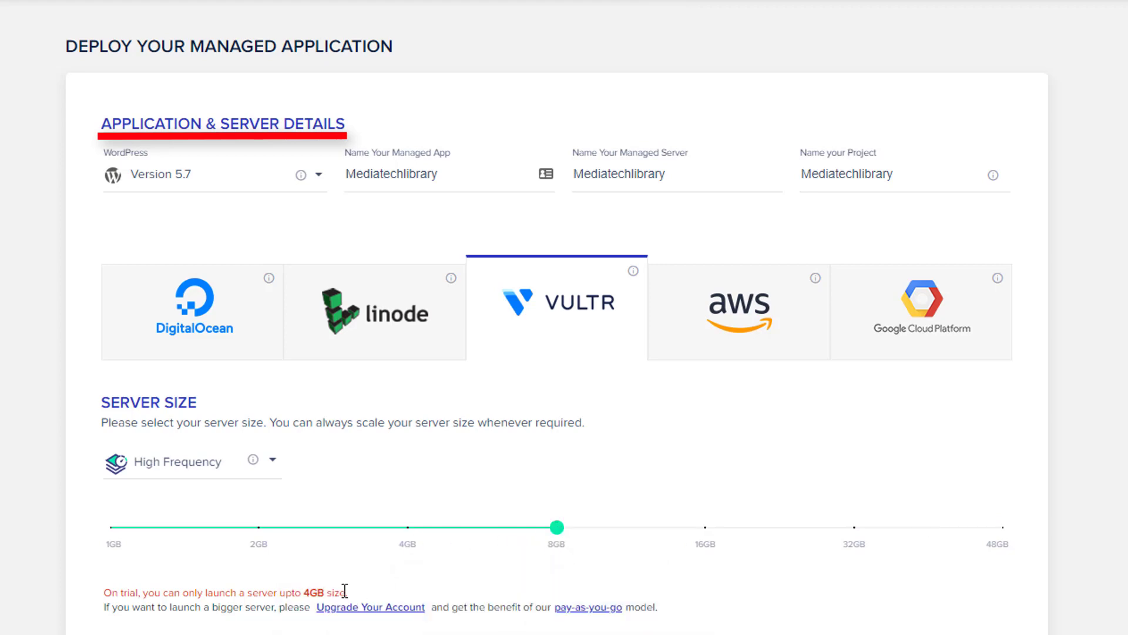
{"action": "left_click", "coordinate": [412, 529]}
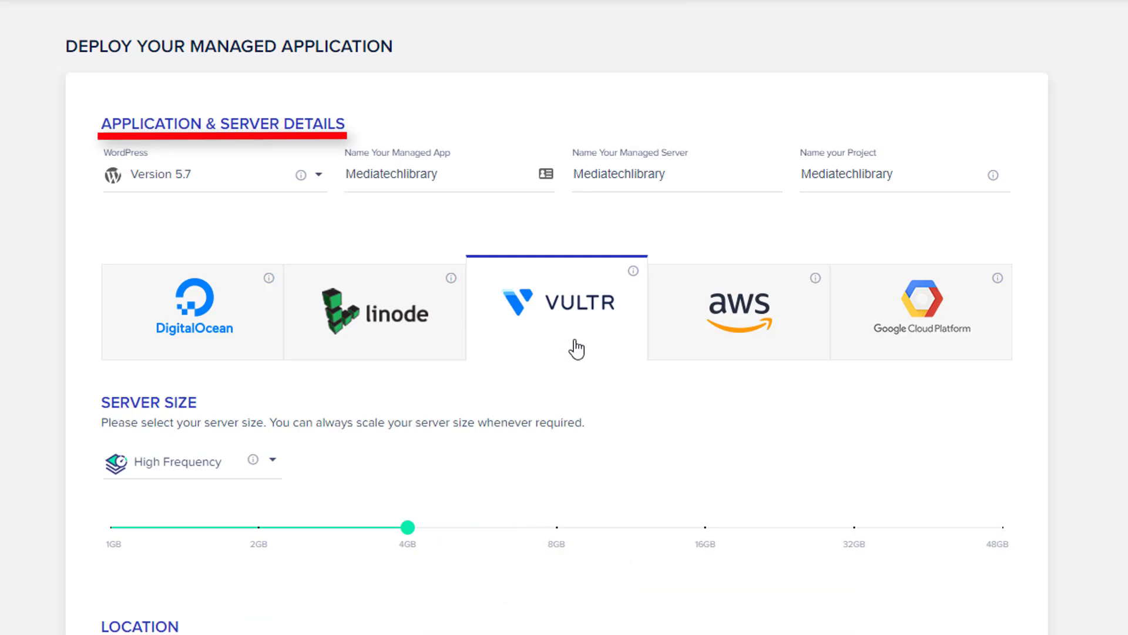
{"action": "left_click", "coordinate": [556, 529]}
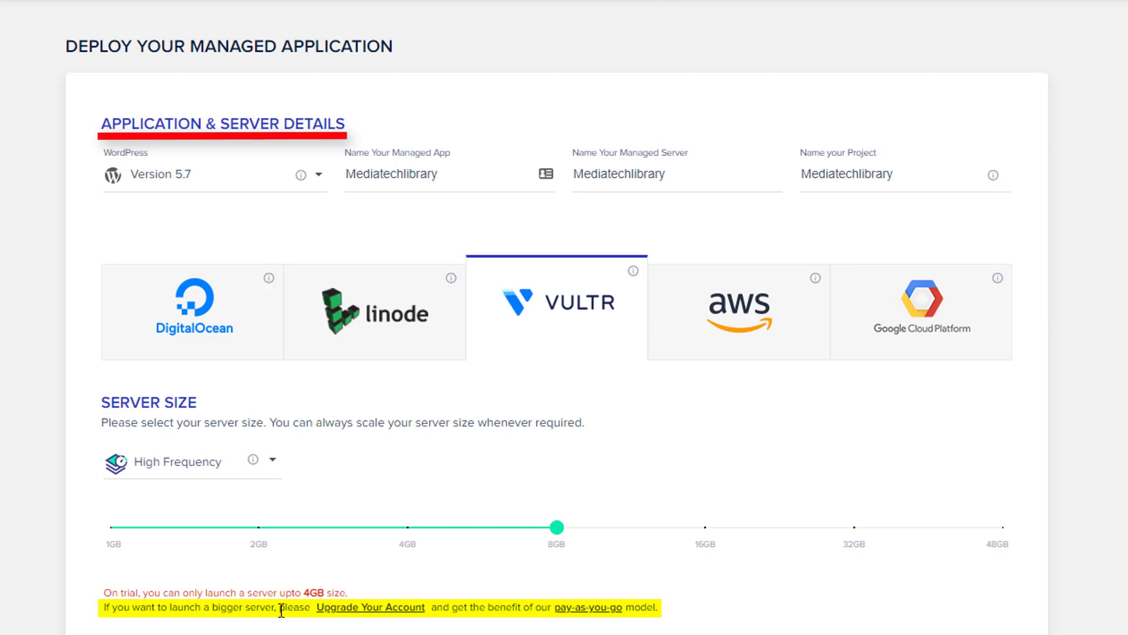
Step: Set the server size to 1GB and read the recommendation for that size
{"action": "mouse_move", "coordinate": [111, 532]}
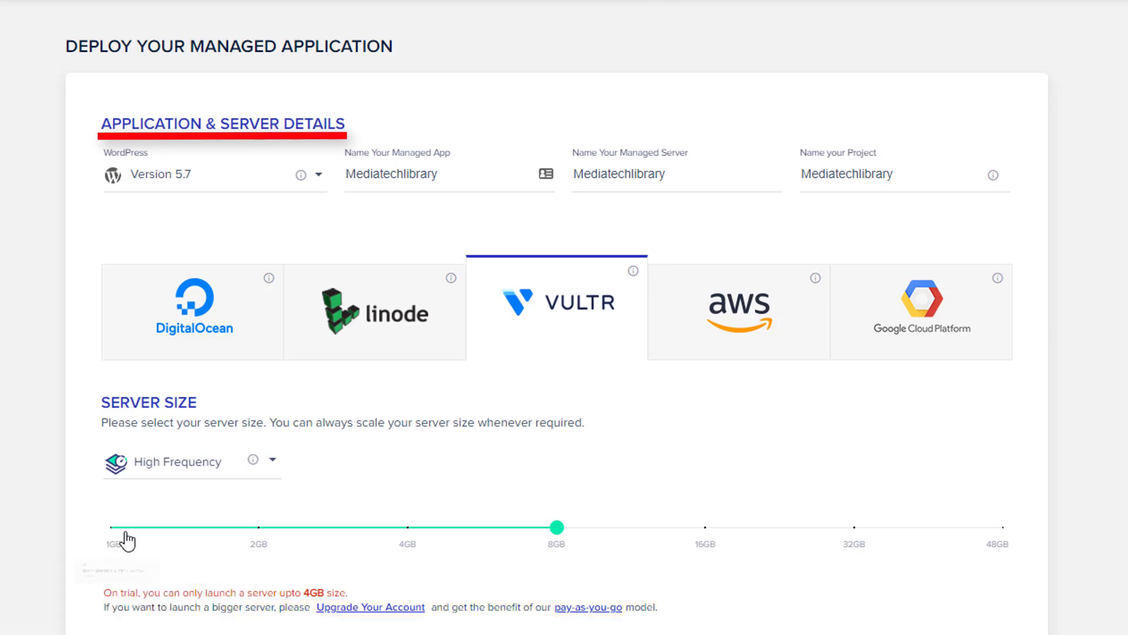
{"action": "left_click", "coordinate": [109, 528]}
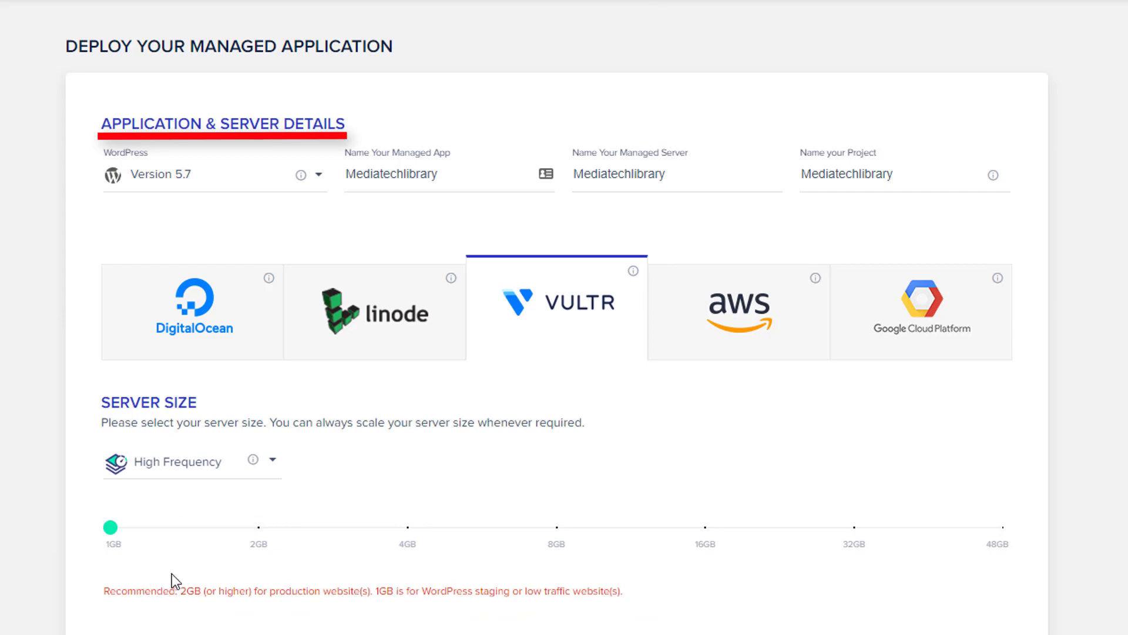
{"action": "mouse_move", "coordinate": [113, 537]}
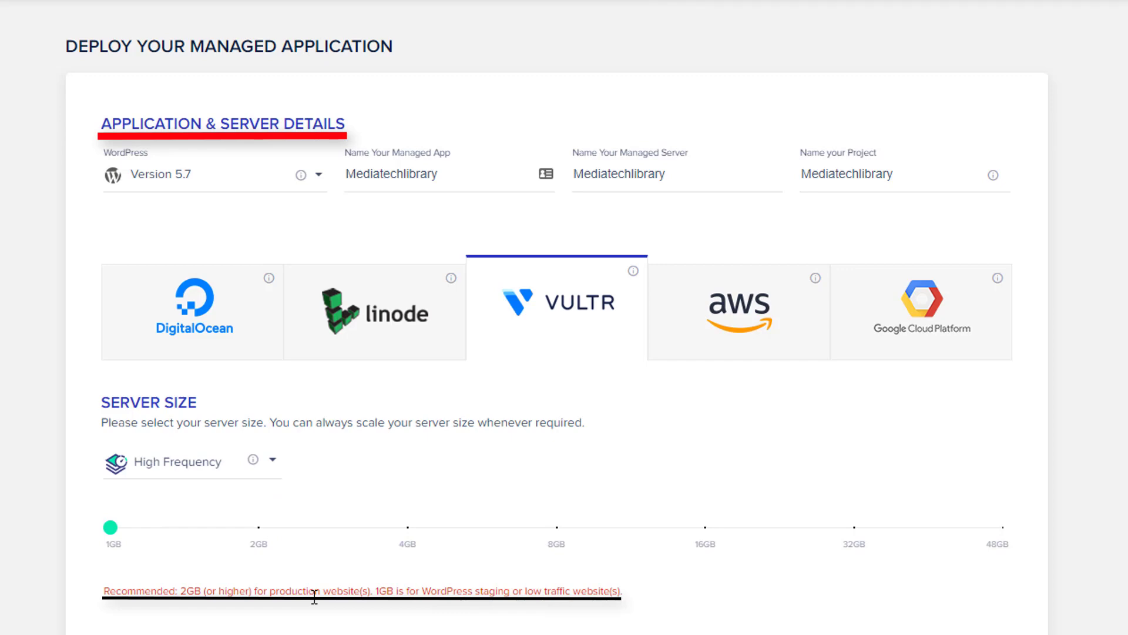
Step: Set the server location to Asia Pacific - Singapore
{"action": "scroll", "coordinate": [285, 535], "scroll_direction": "down", "scroll_amount": 3}
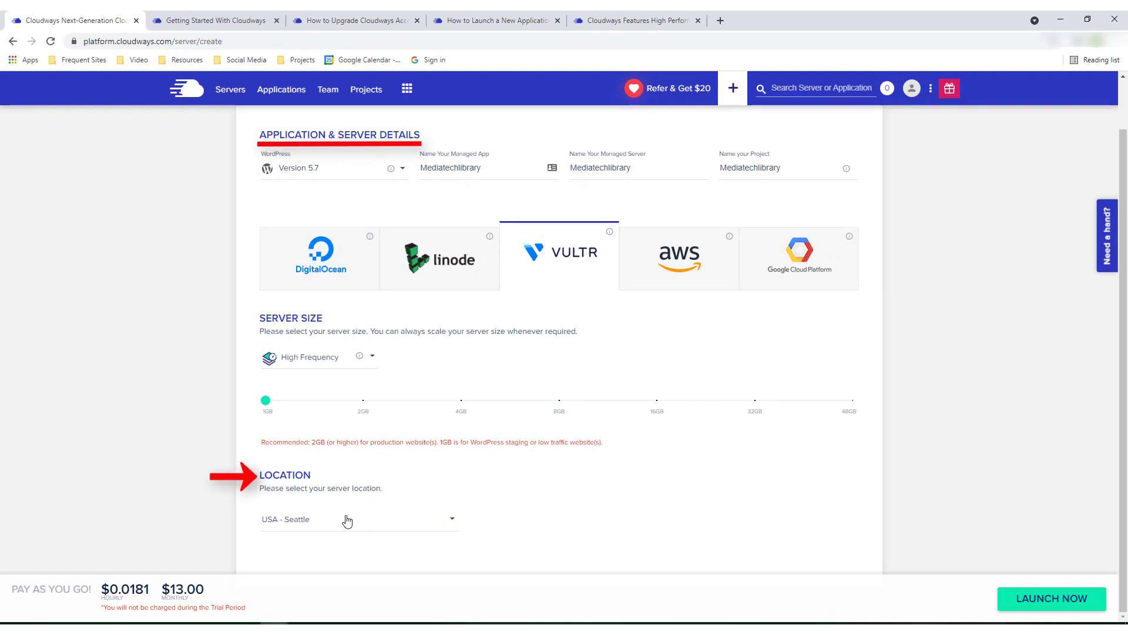
{"action": "left_click", "coordinate": [340, 525]}
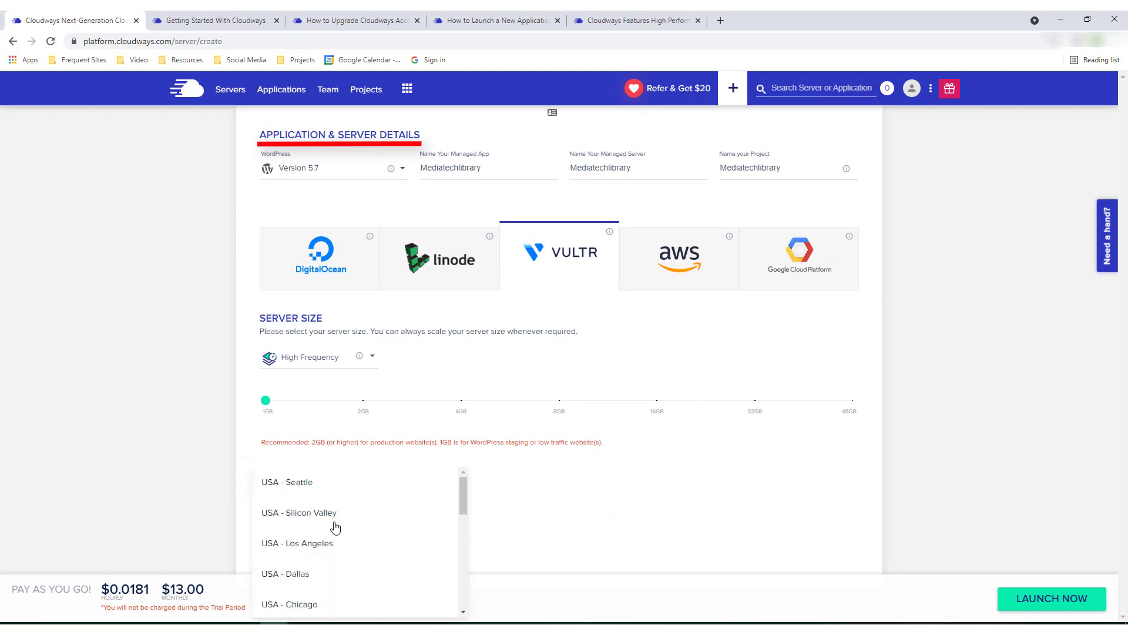
{"action": "scroll", "coordinate": [335, 527], "scroll_direction": "down", "scroll_amount": 2}
{"action": "scroll", "coordinate": [330, 532], "scroll_direction": "down", "scroll_amount": 5}
{"action": "scroll", "coordinate": [330, 556], "scroll_direction": "down", "scroll_amount": 2}
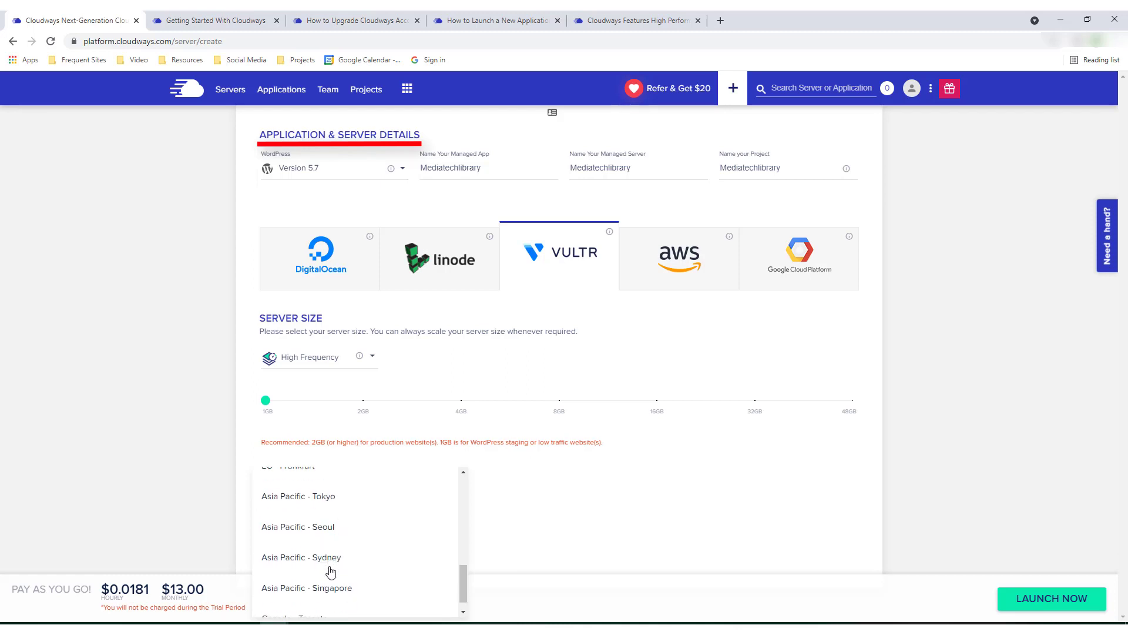
{"action": "scroll", "coordinate": [331, 575], "scroll_direction": "down", "scroll_amount": 1}
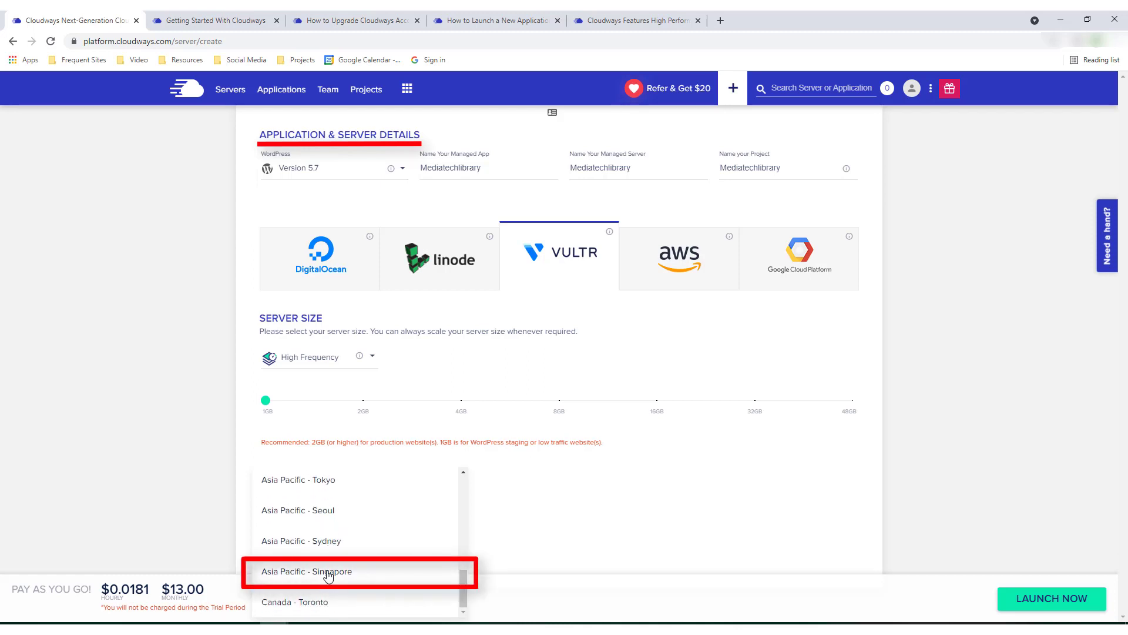
{"action": "left_click", "coordinate": [330, 573]}
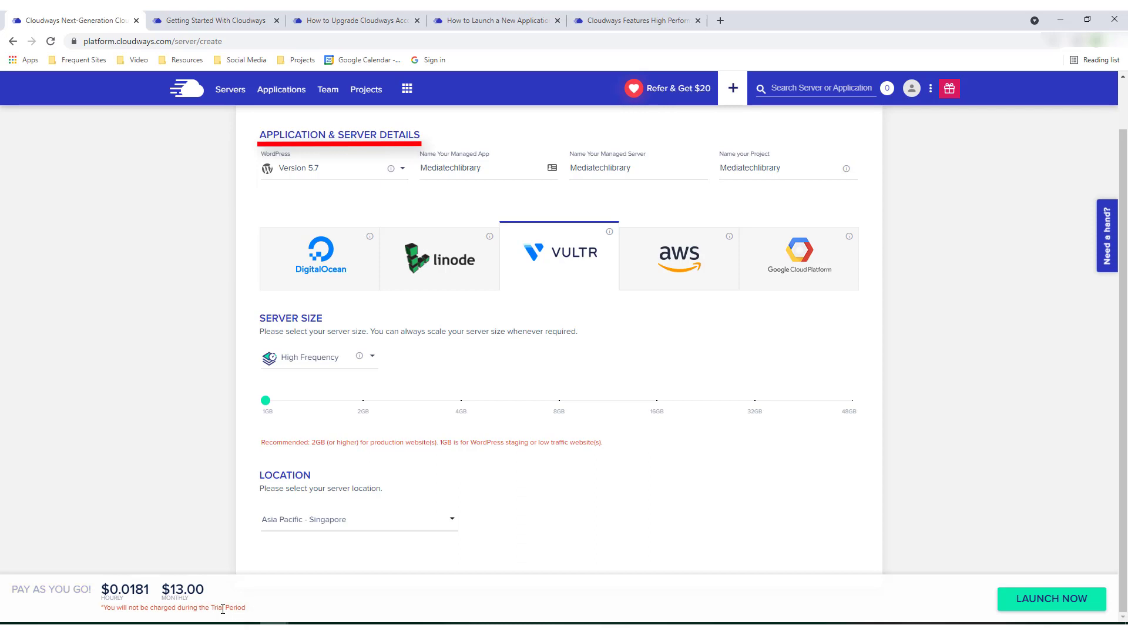
Step: Launch the configured server and dismiss the referral credit offer
{"action": "left_click", "coordinate": [1035, 600]}
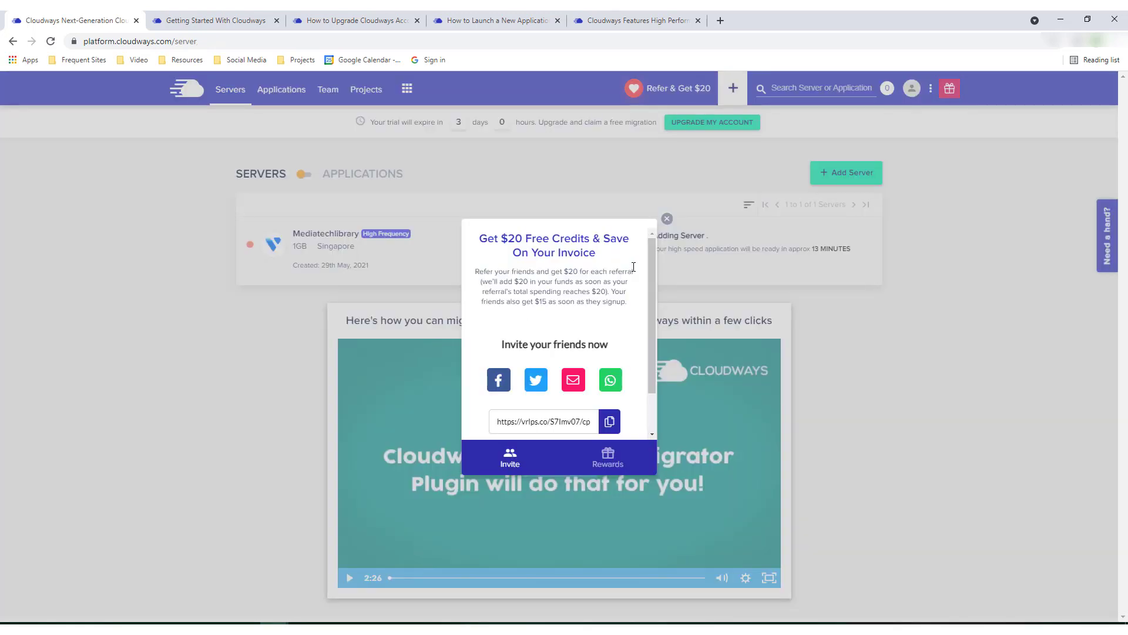
{"action": "left_click", "coordinate": [668, 220]}
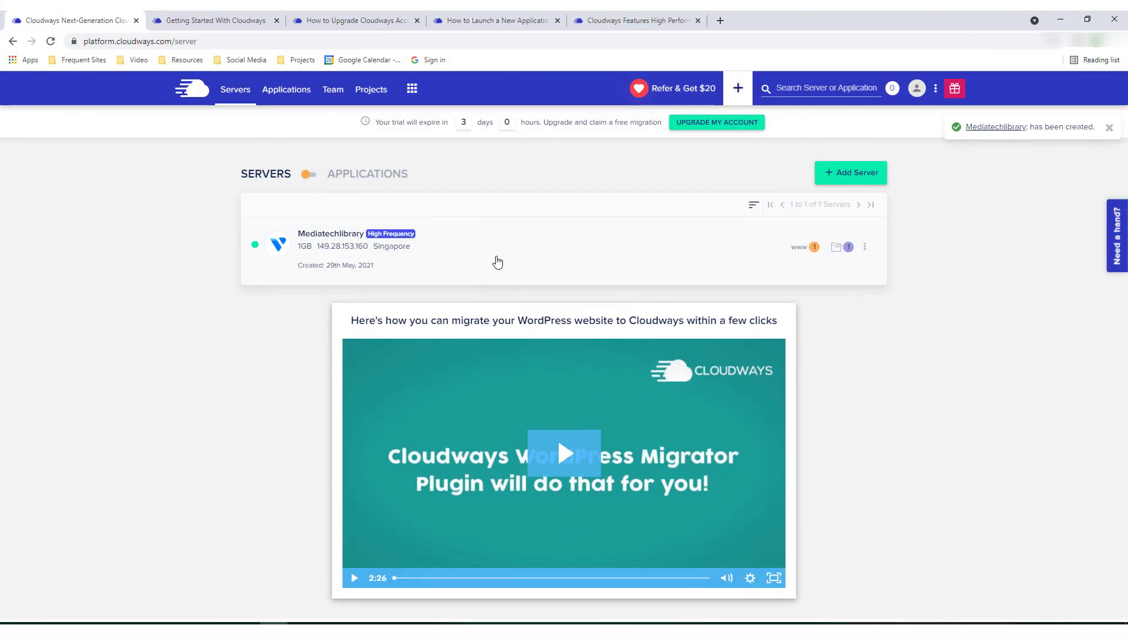
Step: Check step 3 of the launch guide on viewing the new application, comparing it with the server list
{"action": "left_click", "coordinate": [641, 20]}
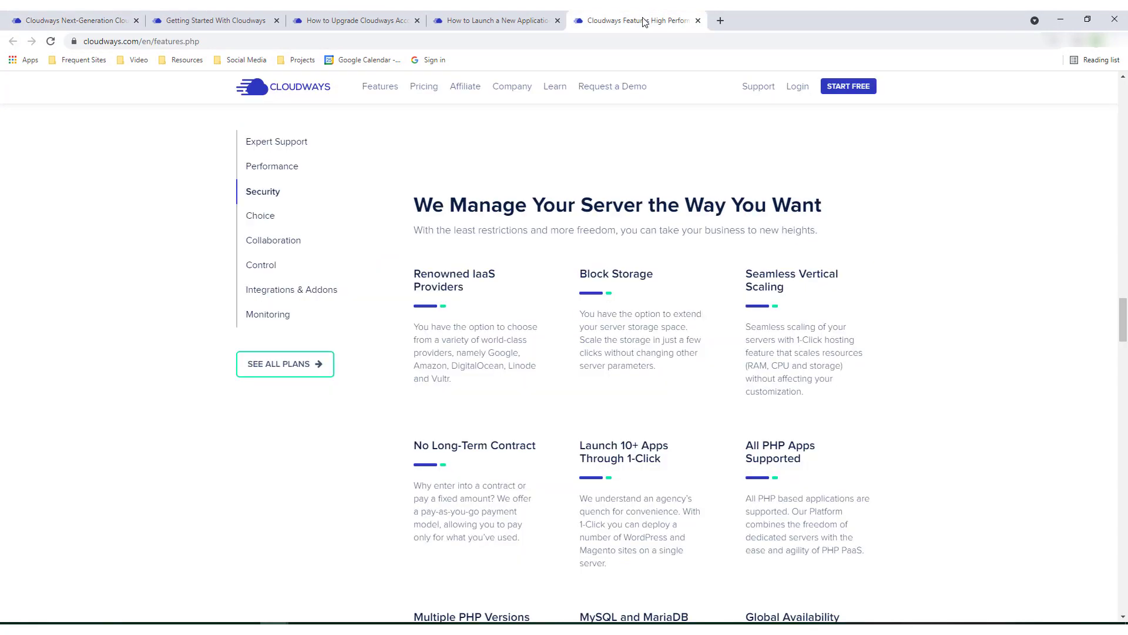
{"action": "left_click", "coordinate": [494, 16]}
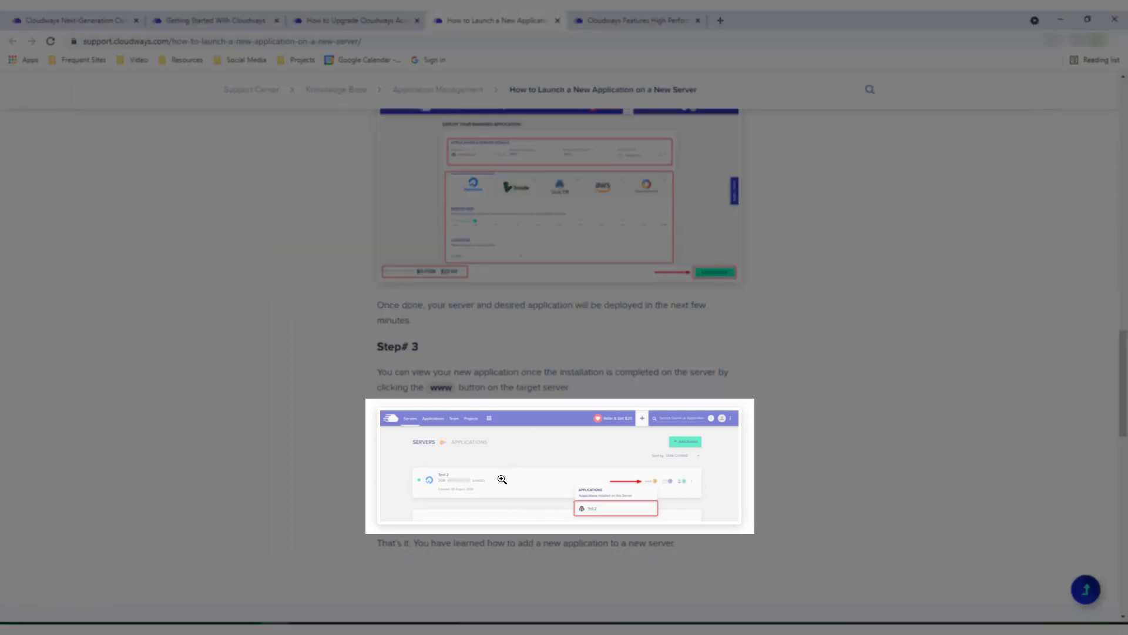
{"action": "left_click", "coordinate": [94, 17]}
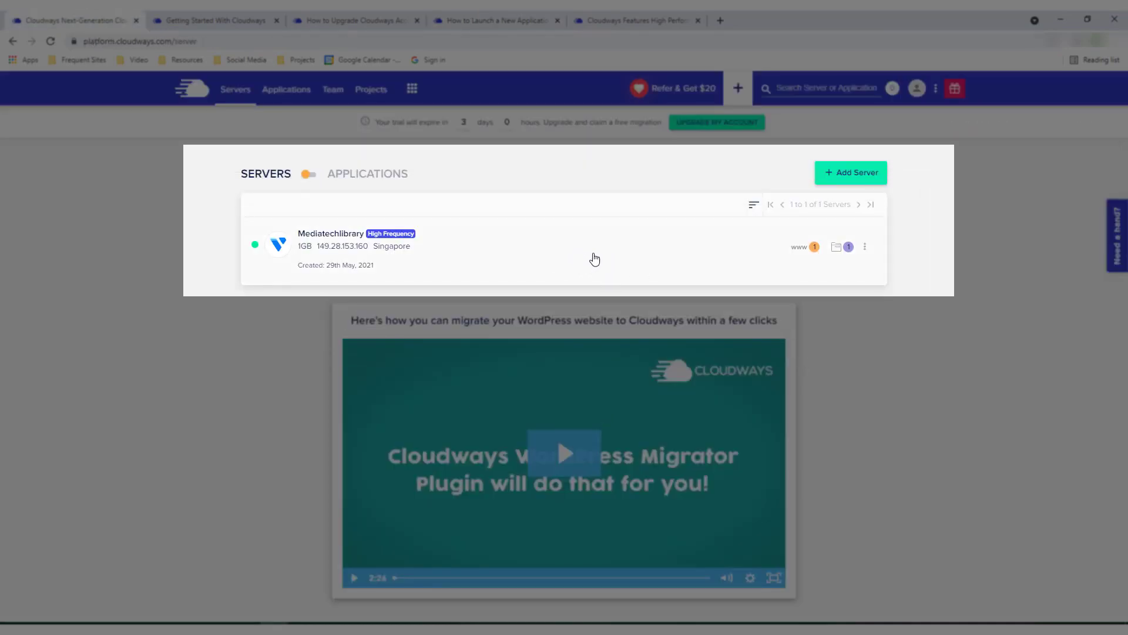
{"action": "left_click", "coordinate": [452, 19]}
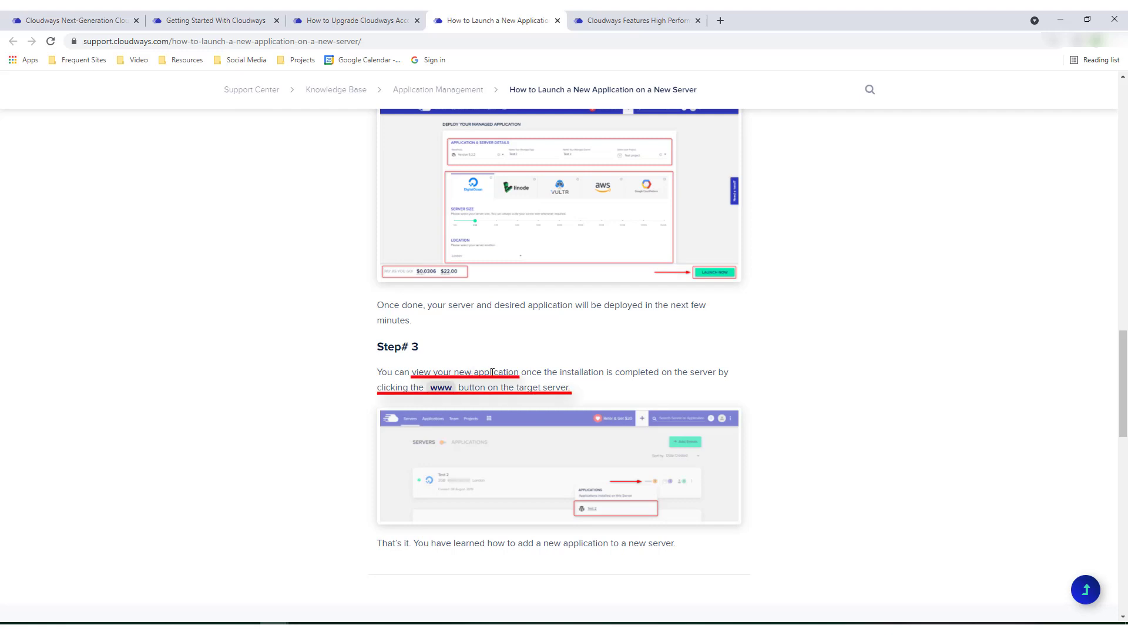
Step: Return to the server list and open the Mediatechlibrary WordPress application installed on the new server
{"action": "left_click", "coordinate": [97, 17]}
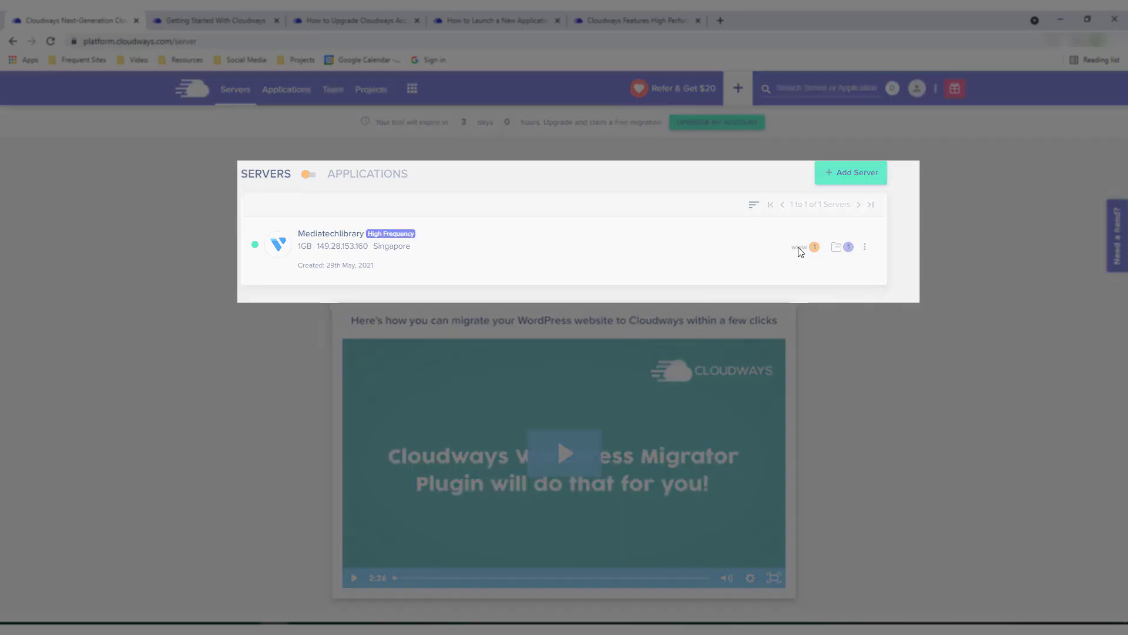
{"action": "left_click", "coordinate": [798, 248]}
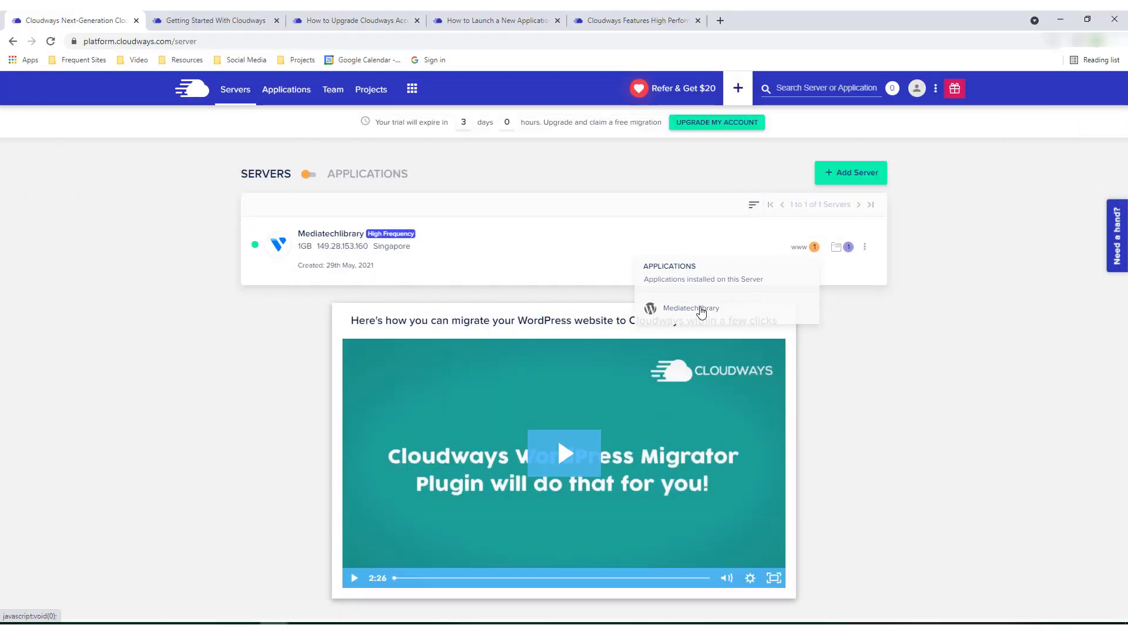
{"action": "left_click", "coordinate": [702, 310]}
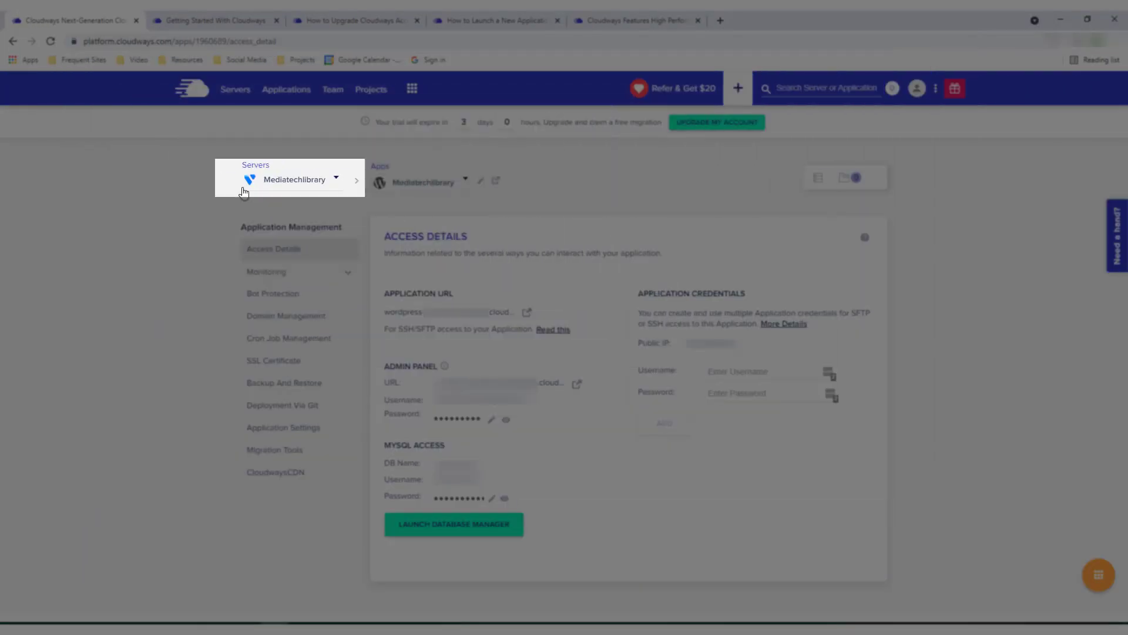